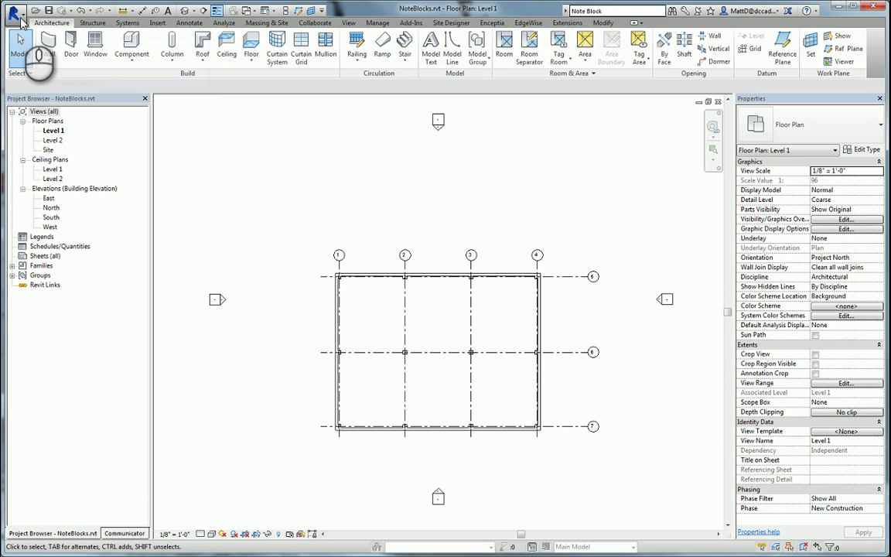
Choose New > Family from the application menu to bring up the family template chooser
click(14, 14)
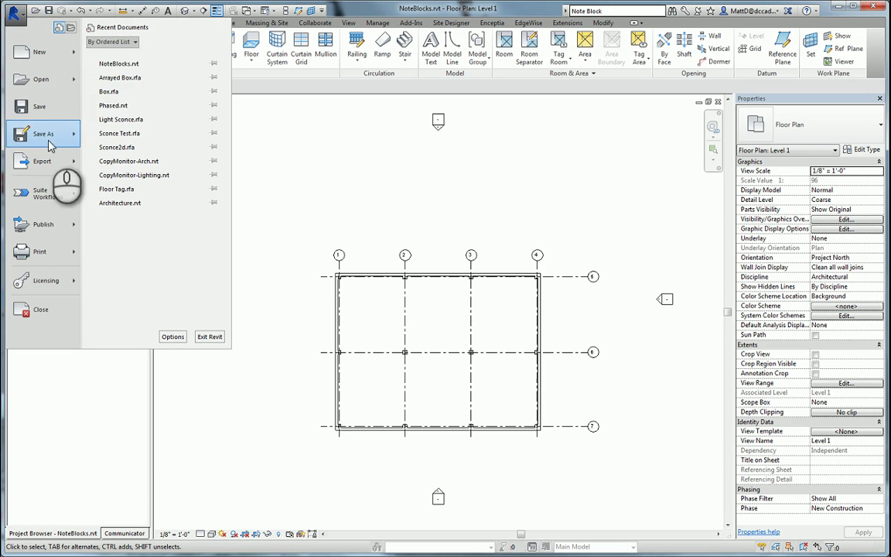
mouse_move(43, 52)
click(127, 87)
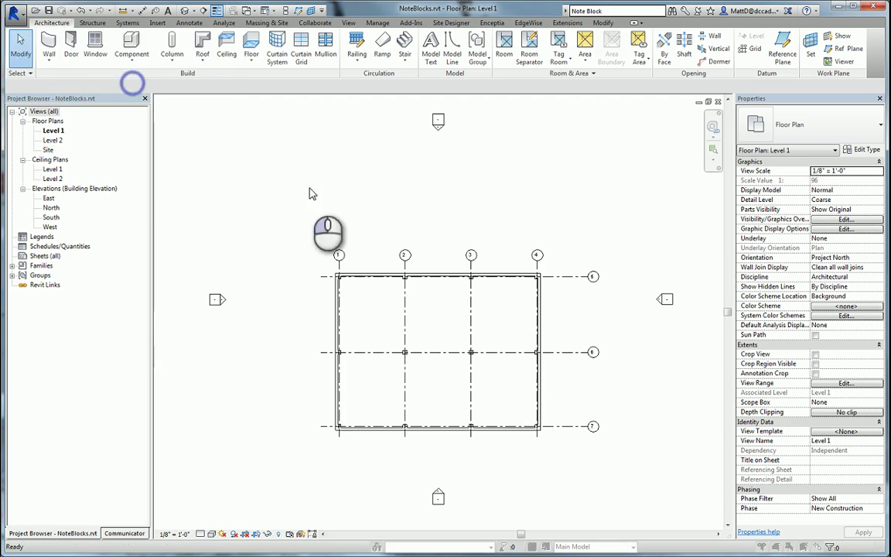
Open Generic Annotation.rft from the Annotations folder and delete its sample text note
double_click(348, 262)
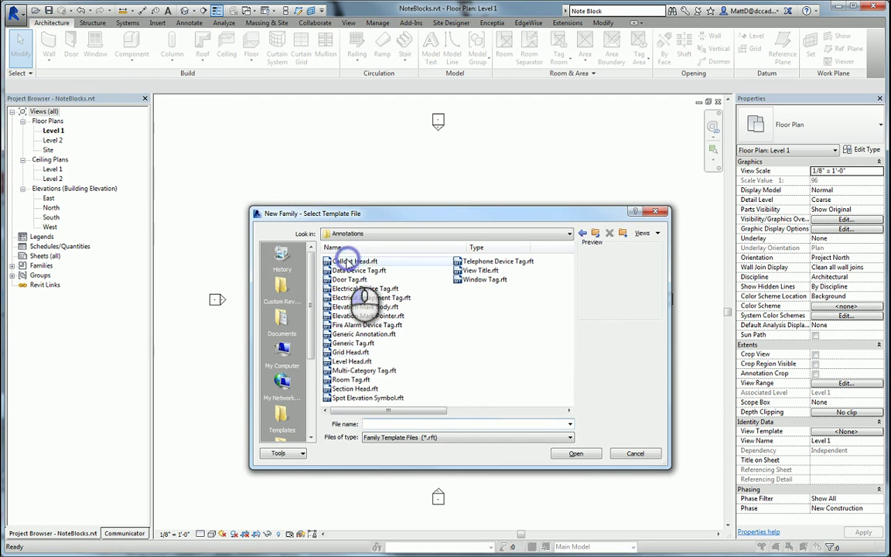
click(368, 337)
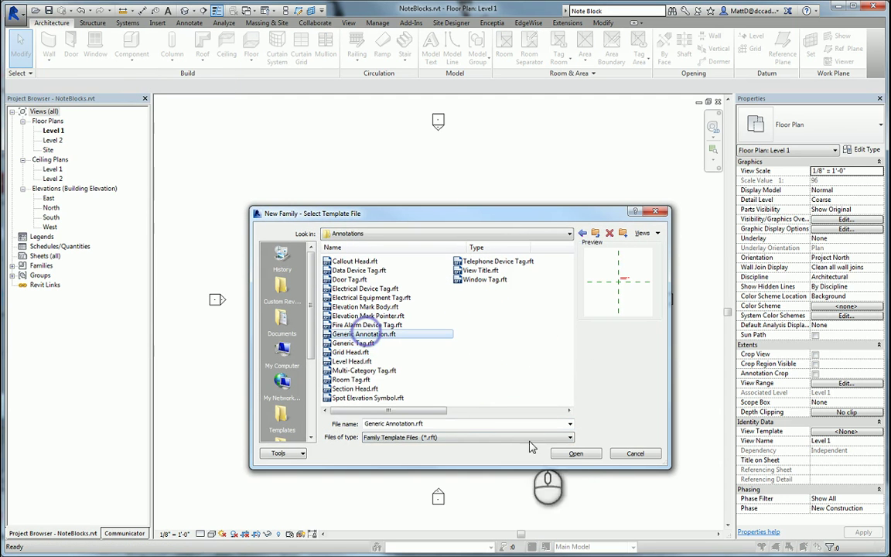
click(576, 454)
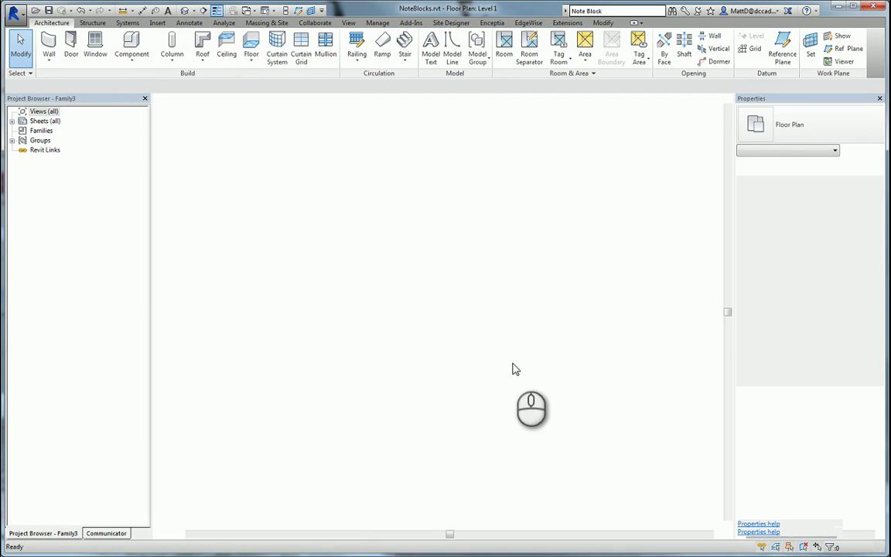
click(462, 276)
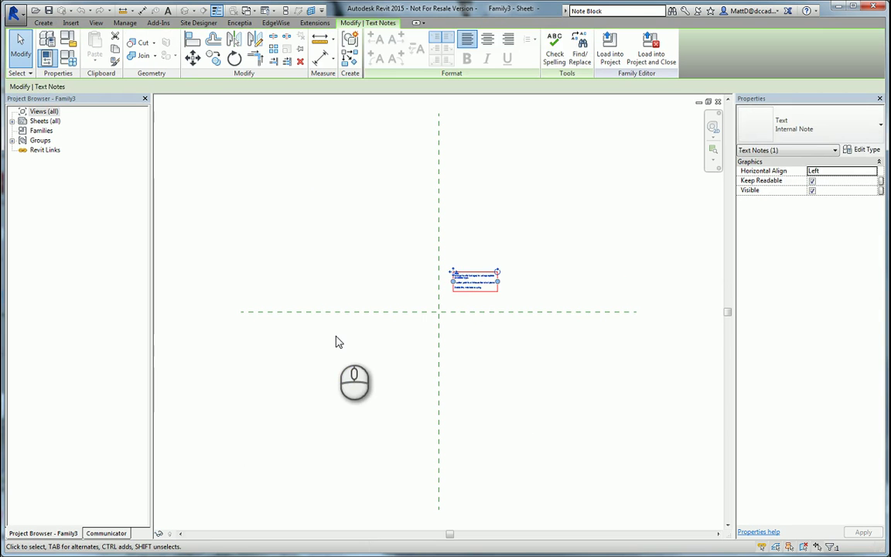
key(Delete)
scroll(432, 303, up, 2)
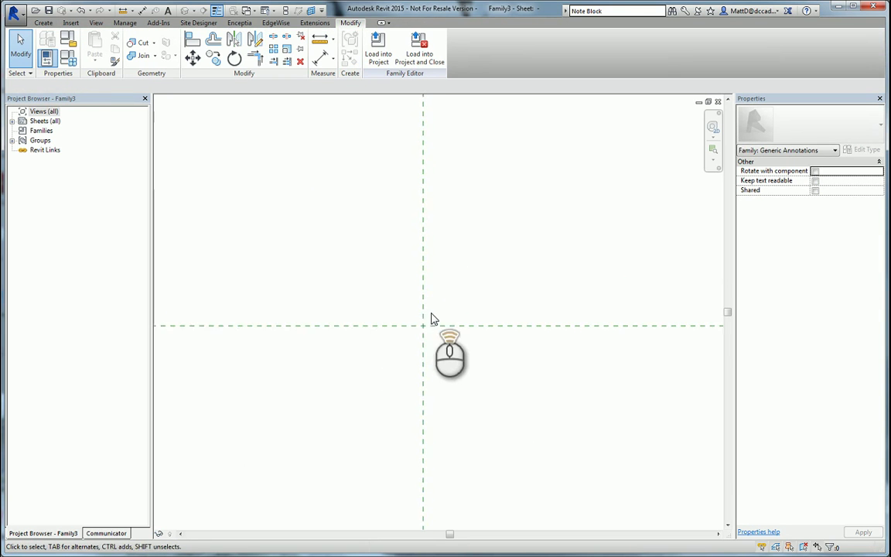
scroll(432, 319, up, 1)
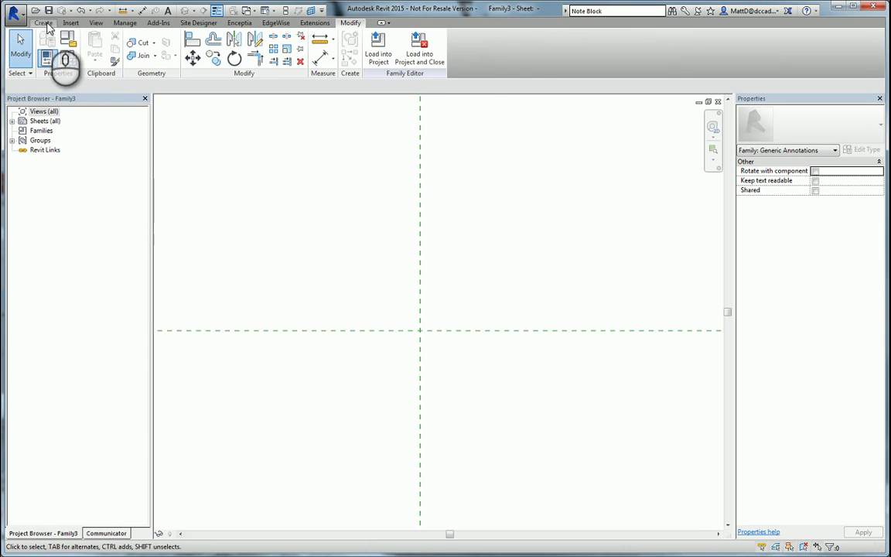
Place a new label at the reference-plane intersection using the Create tab's Label tool
click(44, 23)
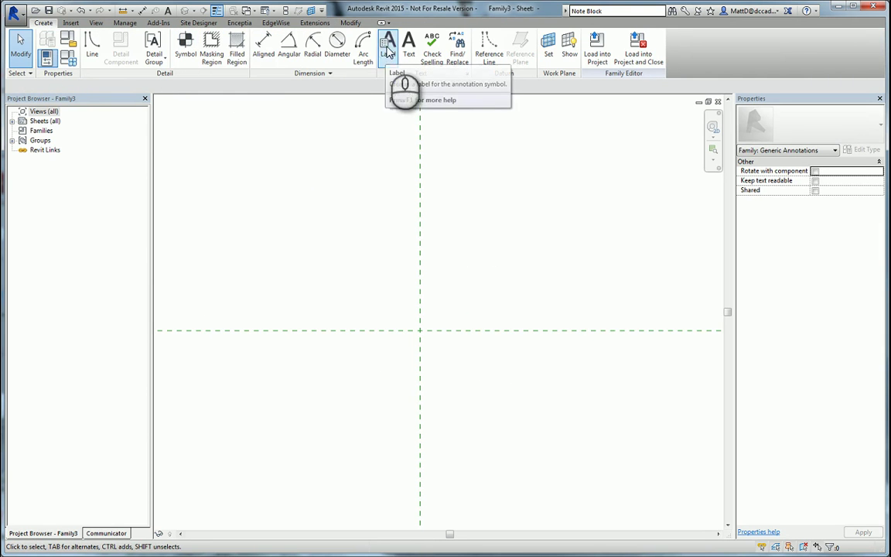
click(389, 51)
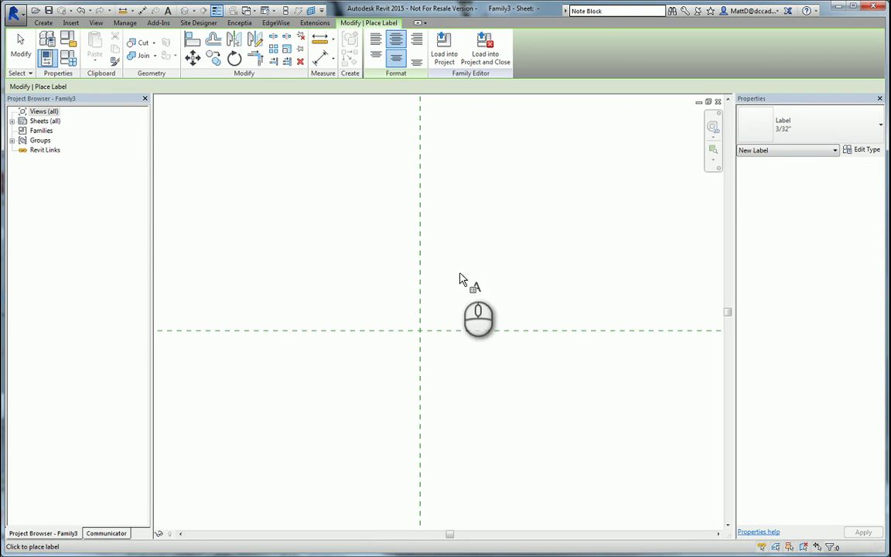
click(420, 332)
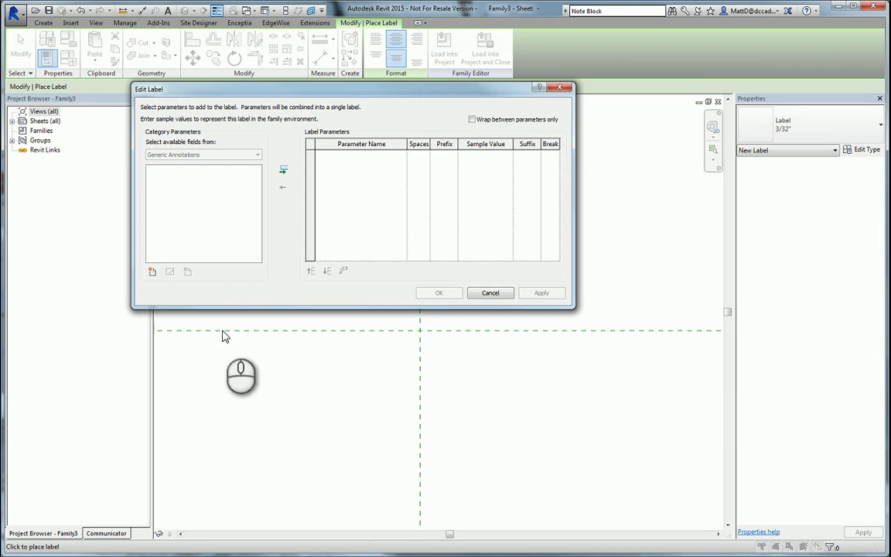
Add Note Number as an instance parameter of type Text
click(152, 272)
text(Note Number)
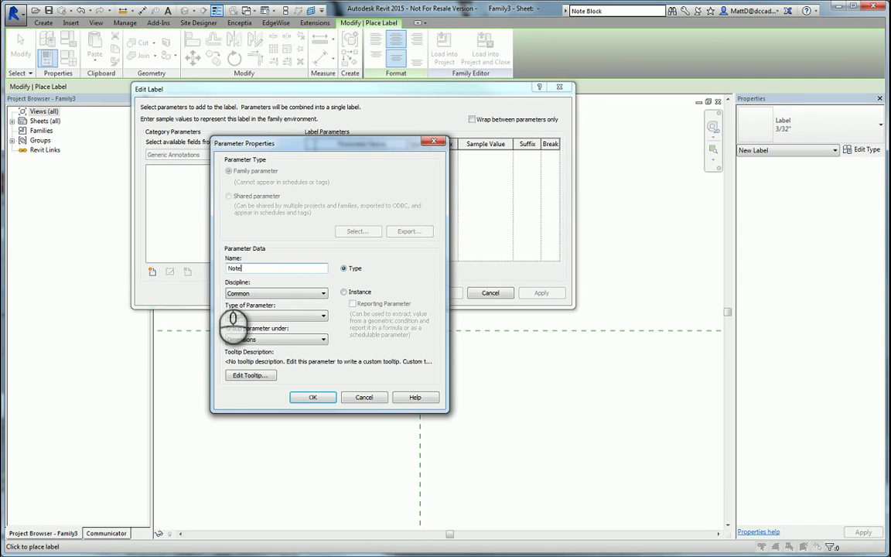
click(343, 291)
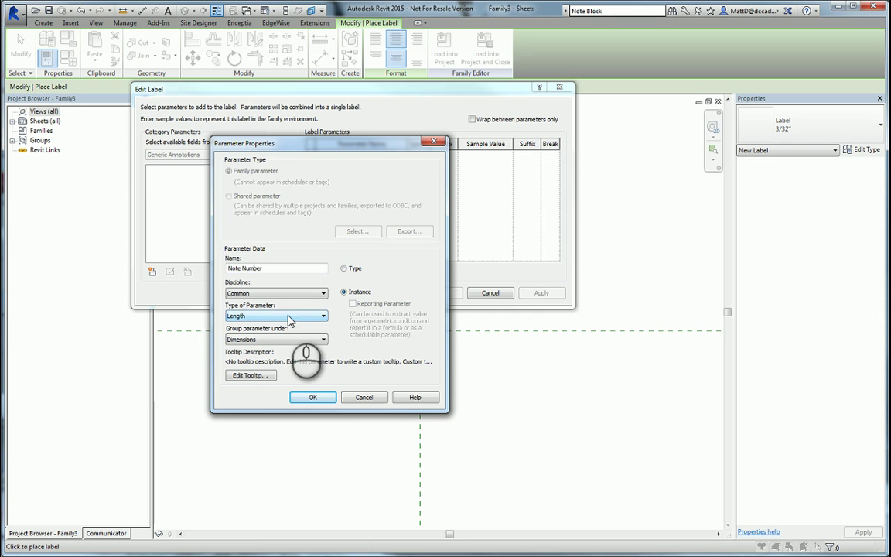
click(289, 316)
click(267, 326)
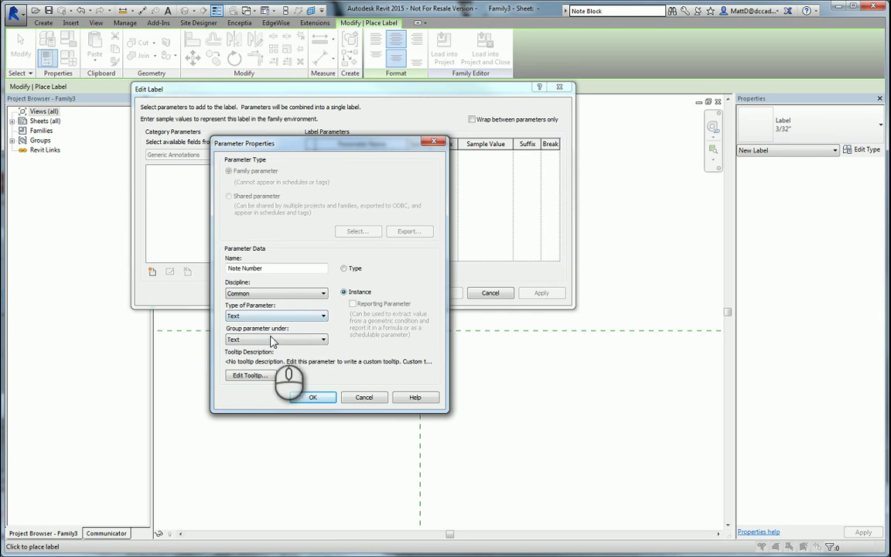
click(310, 398)
Add Note Text as a second instance parameter of type Text
click(152, 271)
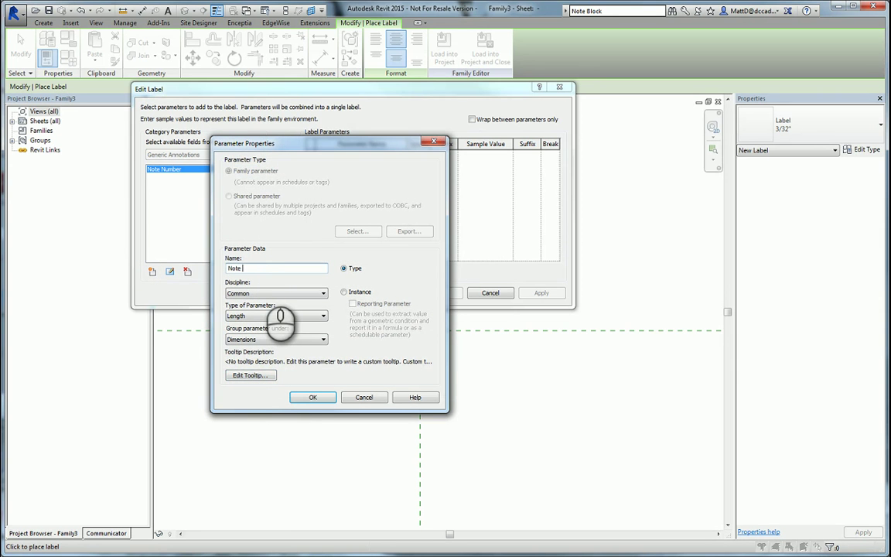
click(344, 292)
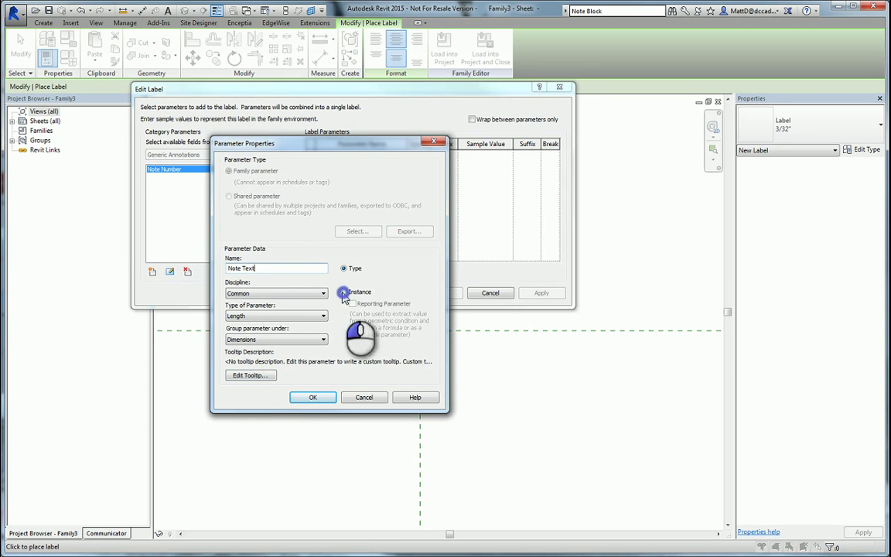
click(267, 317)
click(234, 326)
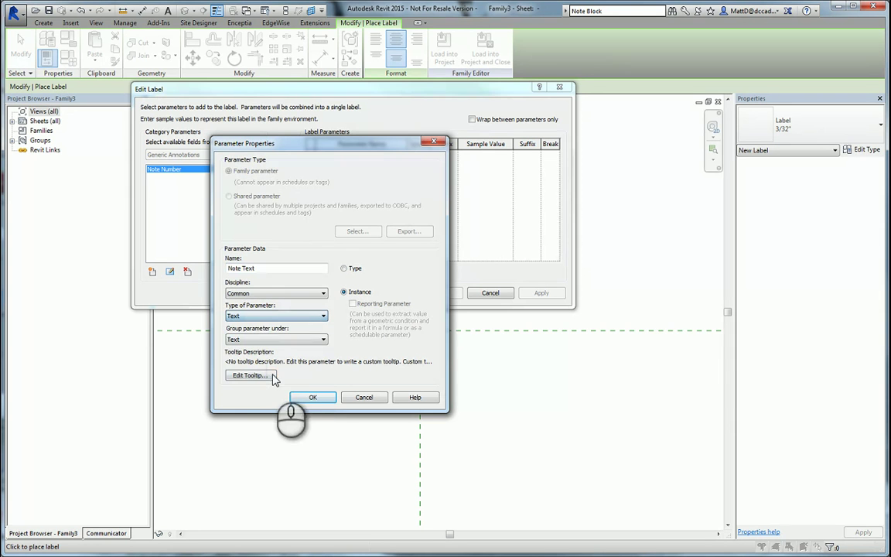
Add Note Number to the label parameters and place the label
click(313, 399)
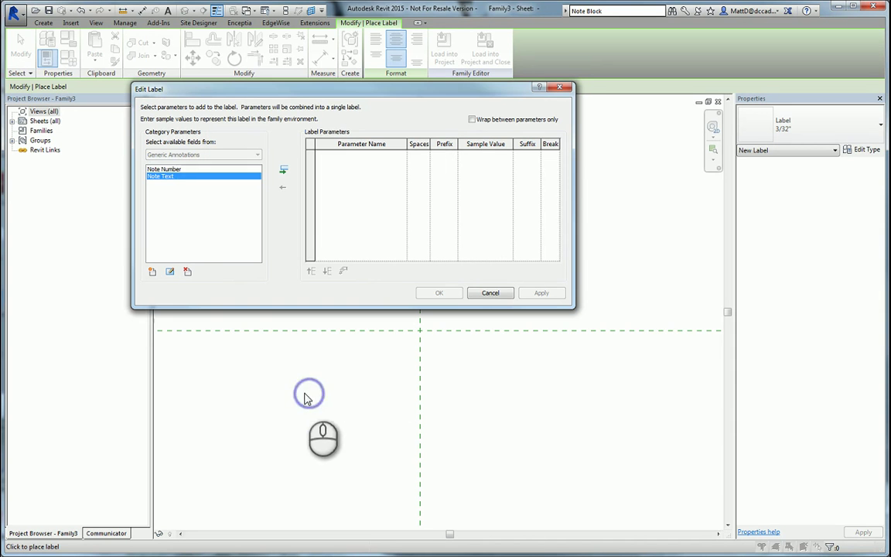
click(161, 169)
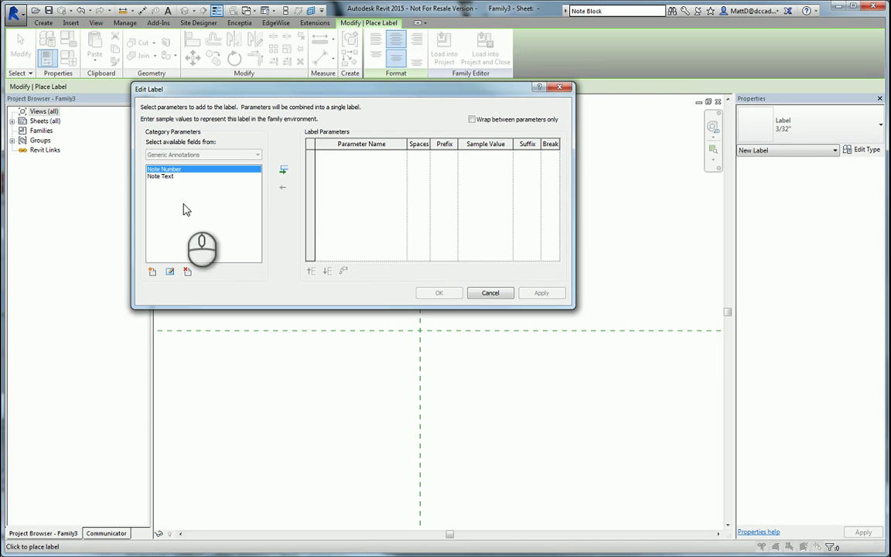
click(284, 171)
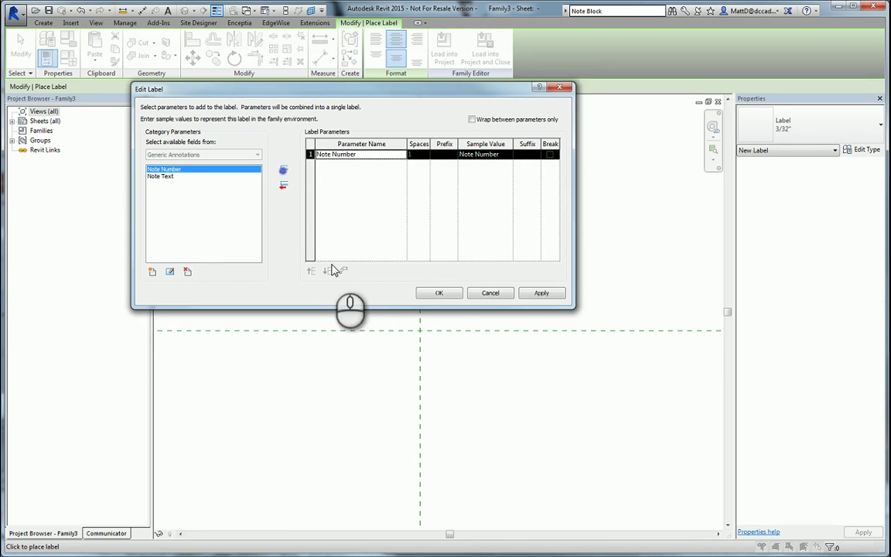
click(439, 294)
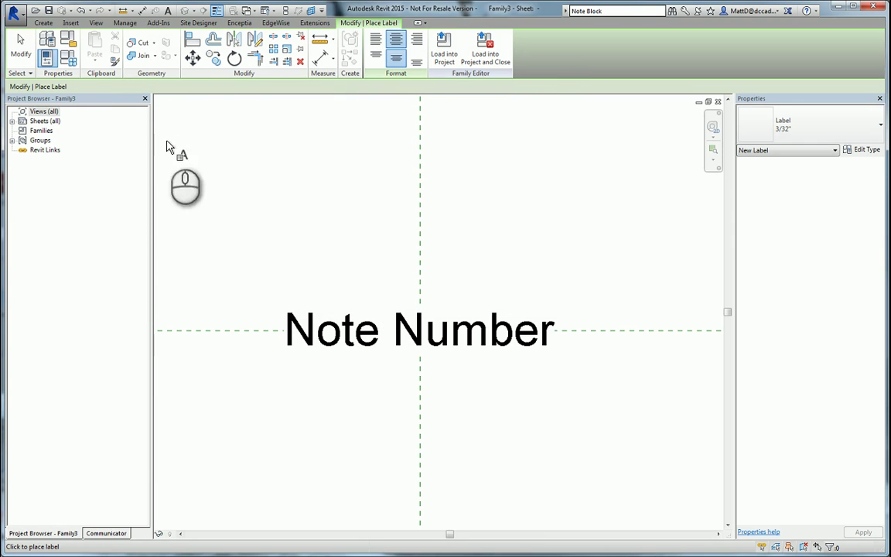
click(17, 45)
Give the Note Number label sample value 00 and narrow its box
click(370, 332)
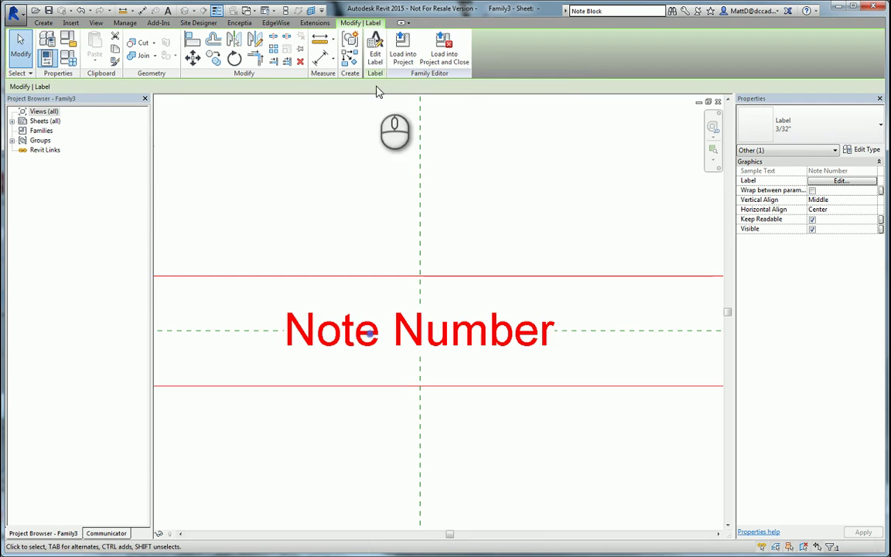
click(375, 54)
text(00)
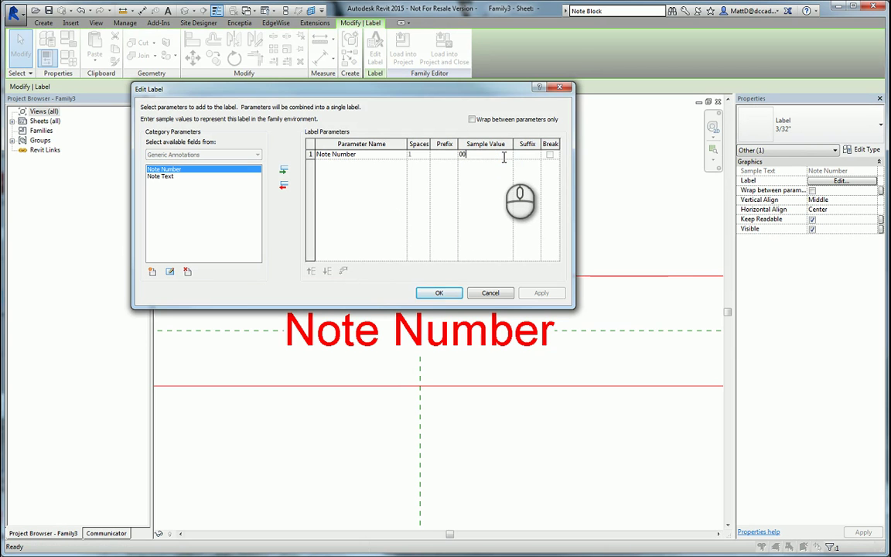
click(439, 293)
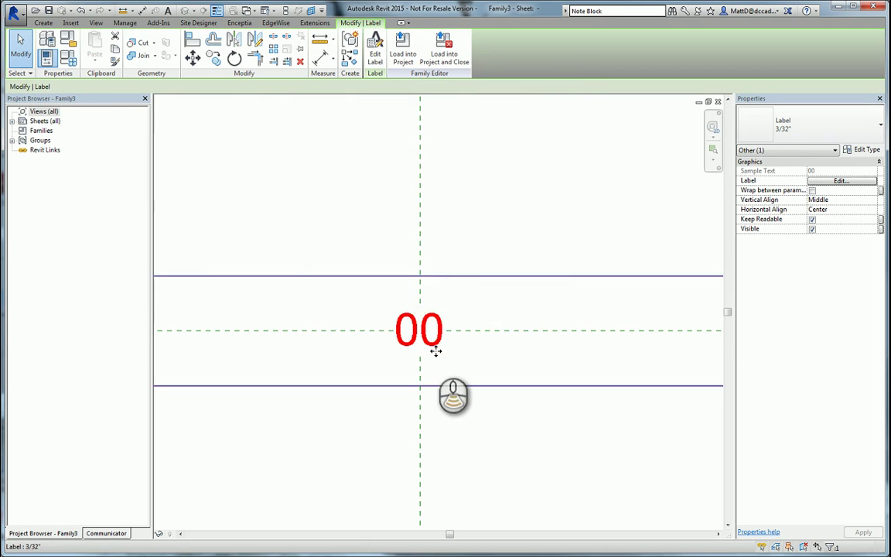
mouse_move(263, 344)
mouse_down()
mouse_move(364, 352)
mouse_move(398, 343)
mouse_up()
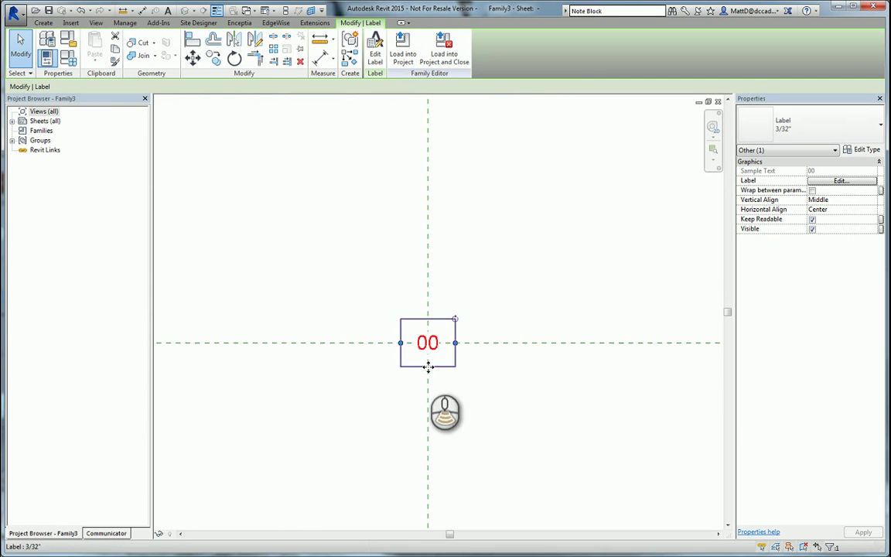
scroll(433, 370, up, 3)
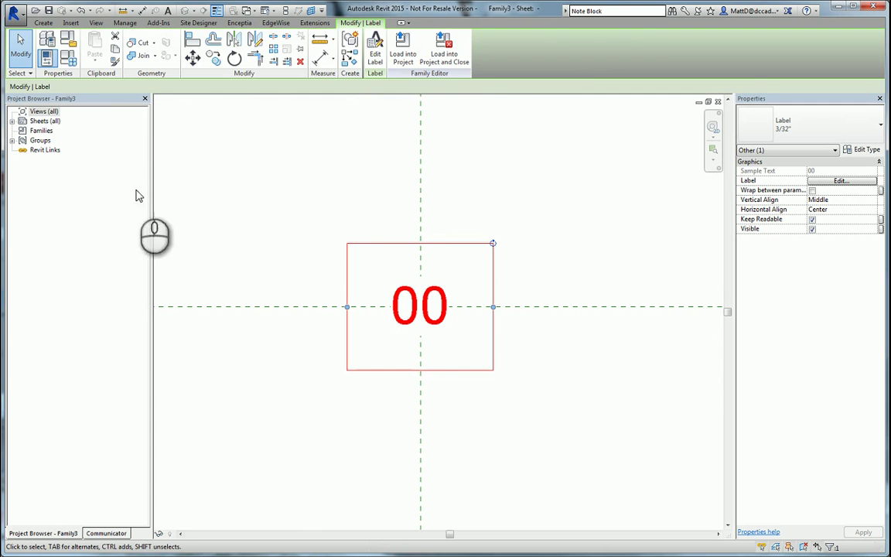
Draw a circle centred on the reference-plane intersection, enclosing the 00 label
click(43, 22)
click(90, 45)
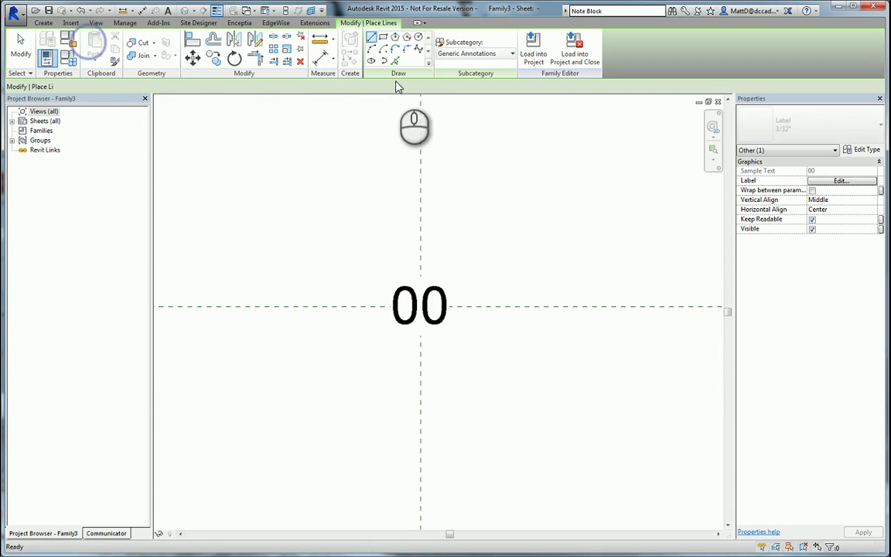
click(418, 37)
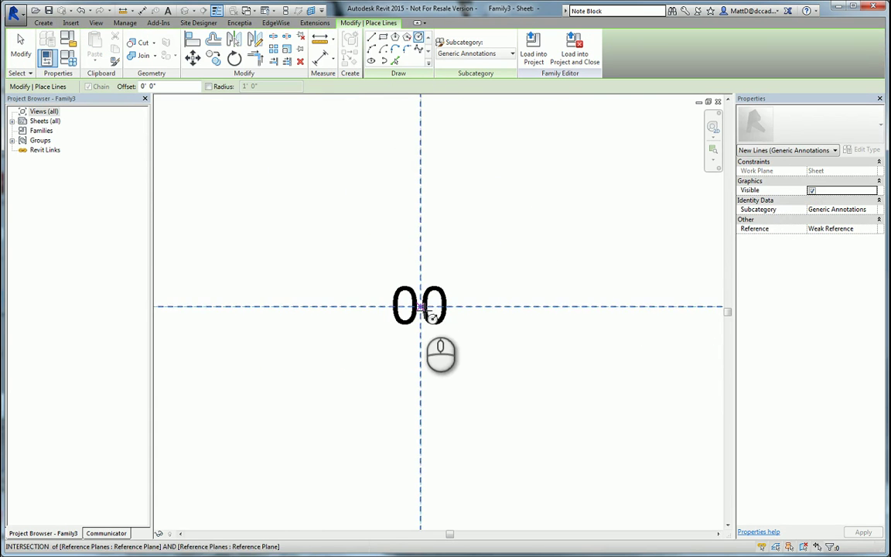
click(420, 306)
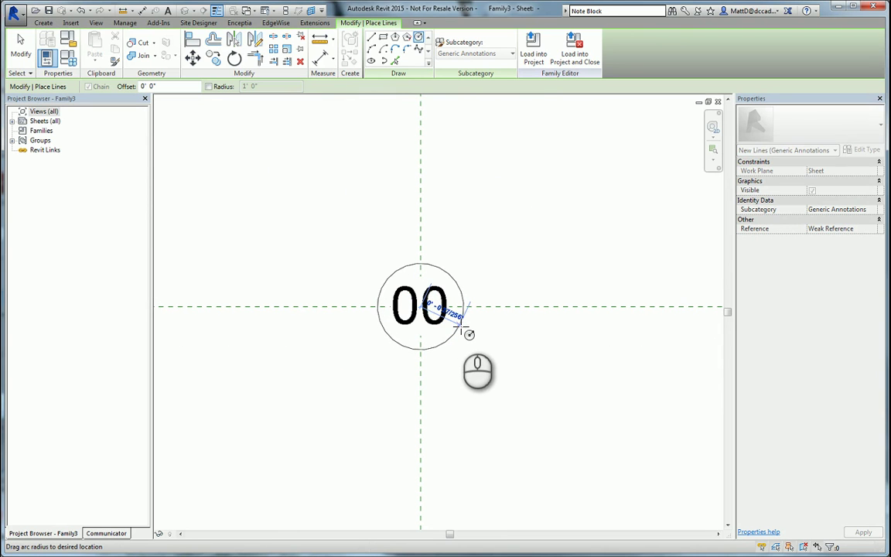
click(464, 330)
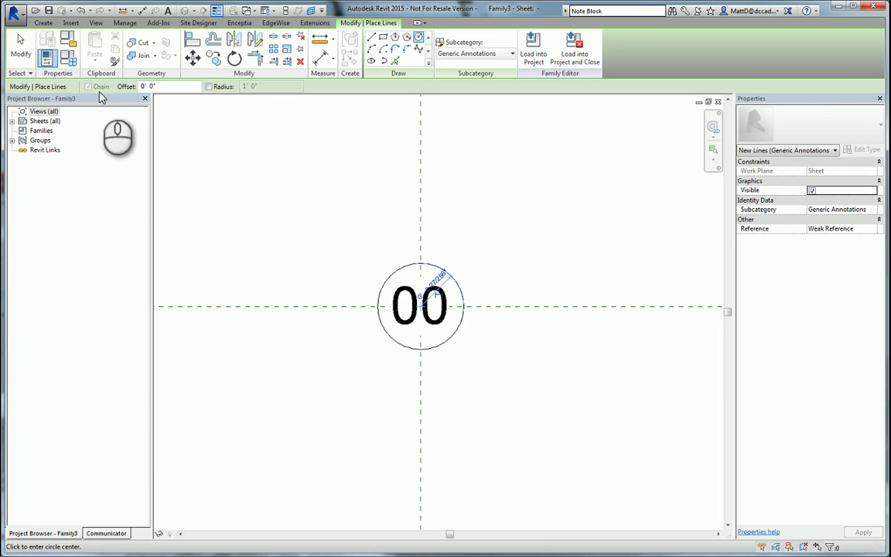
Save the family as NoteTag.rfa and load it into the NoteBlocks project
click(49, 10)
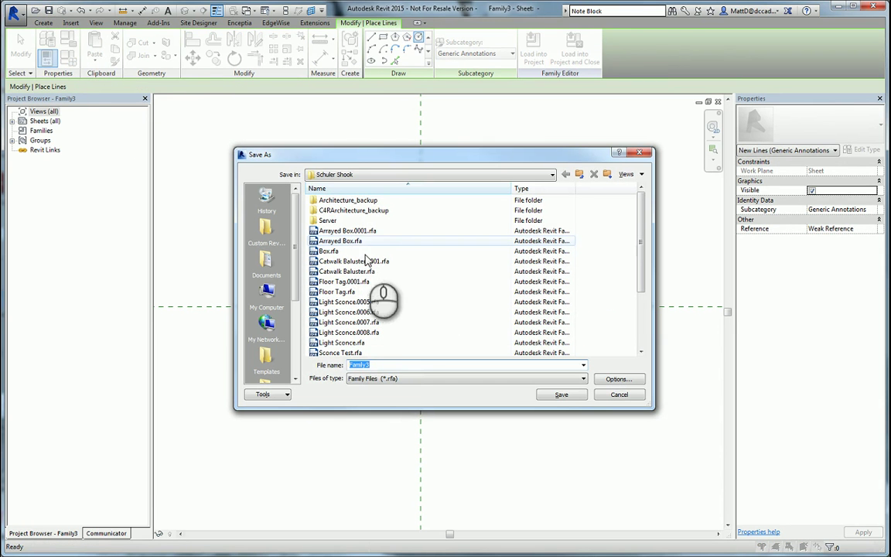
text(NotT)
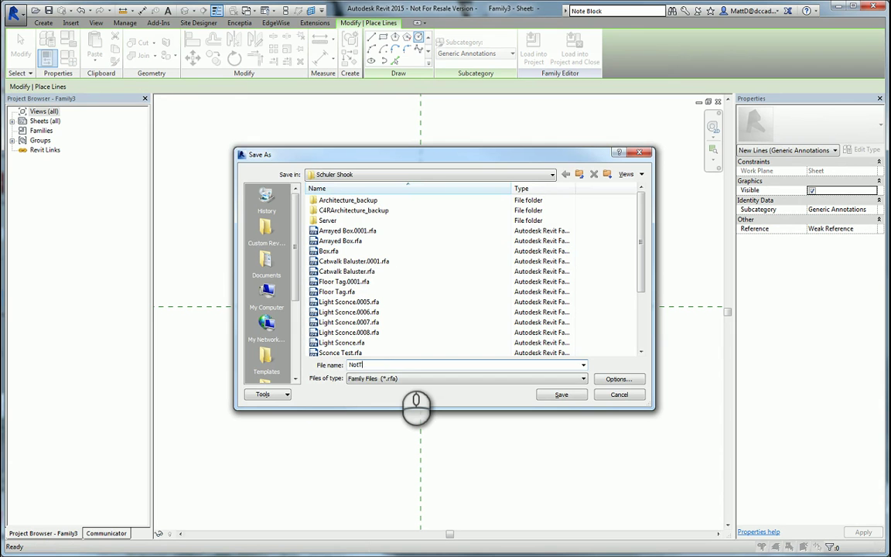
key(BackSpace)
text(eTag)
key(Return)
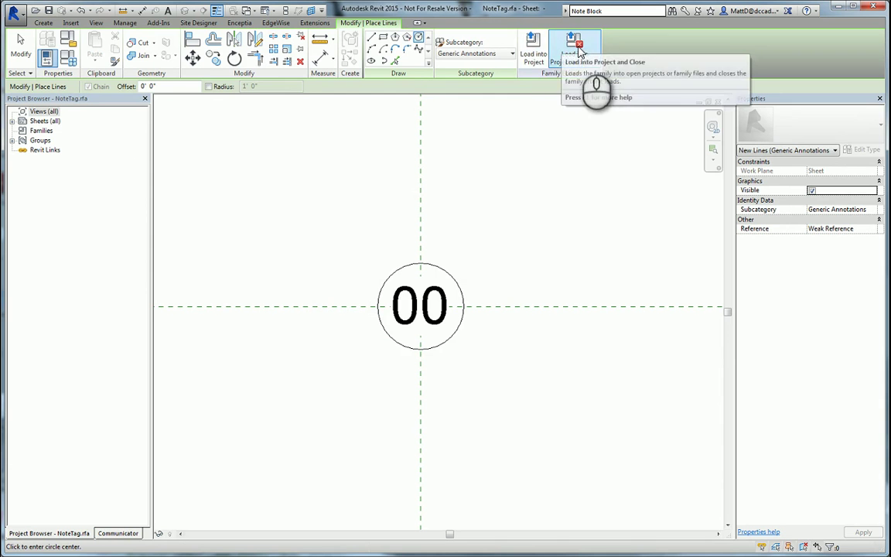
click(578, 51)
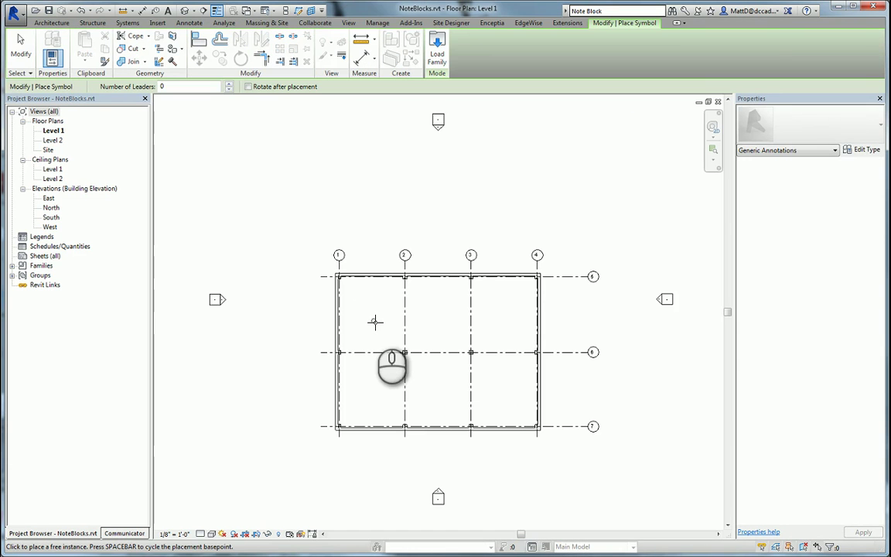
Zoom to grid lines 6 and 7 and start placing a one-leader NoteTag symbol
click(20, 47)
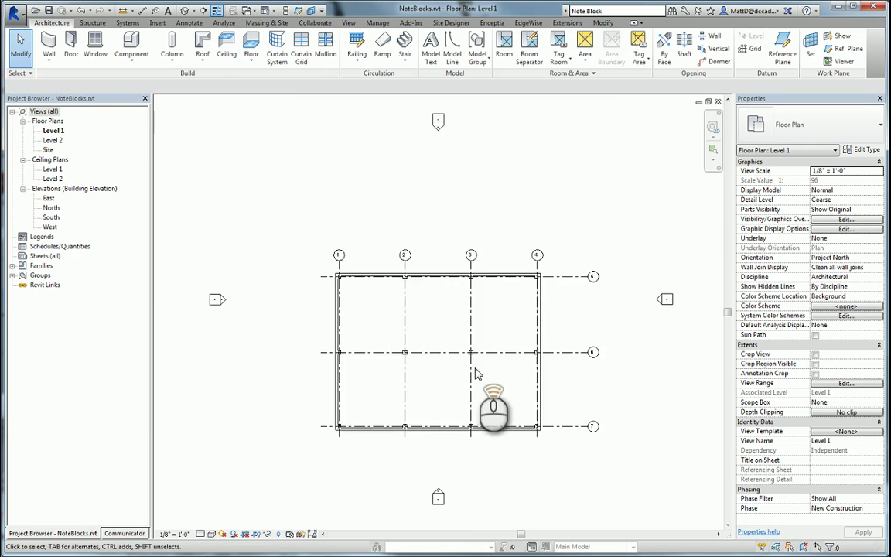
scroll(476, 374, up, 3)
middle_drag(477, 373, 404, 332)
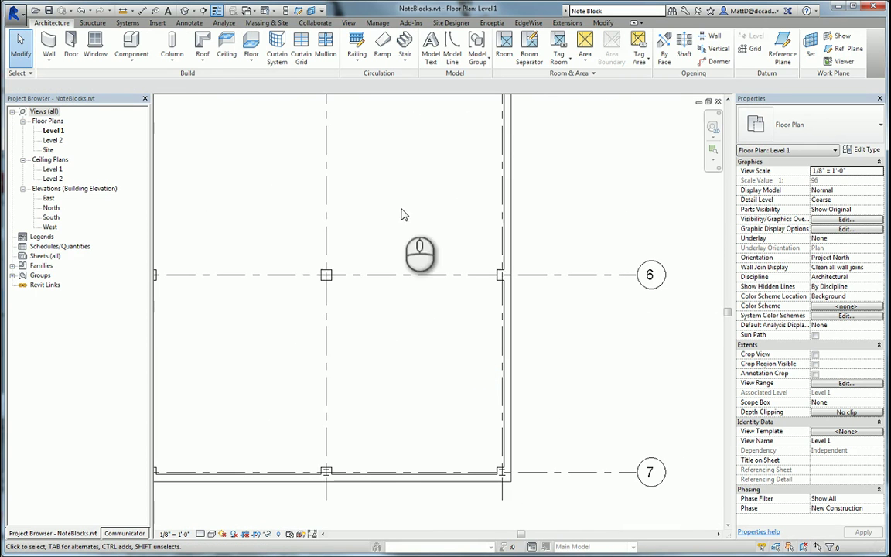
click(190, 23)
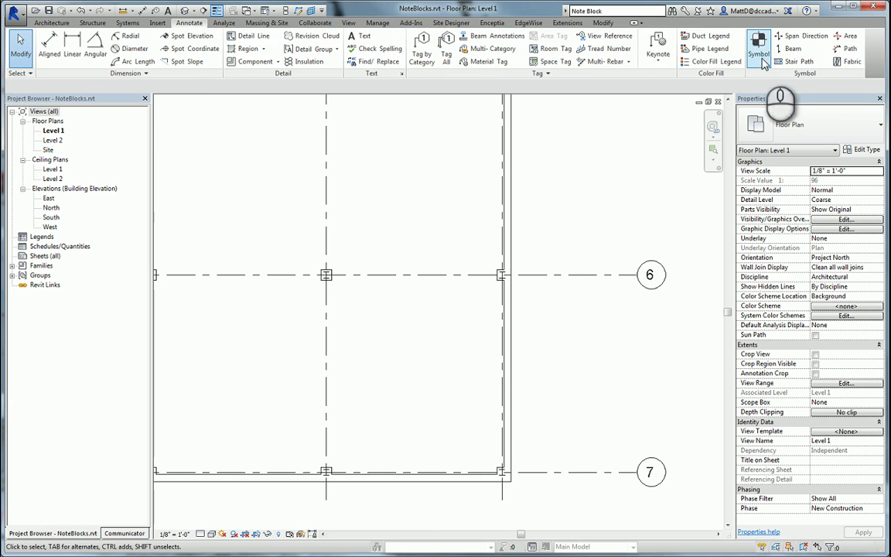
click(759, 51)
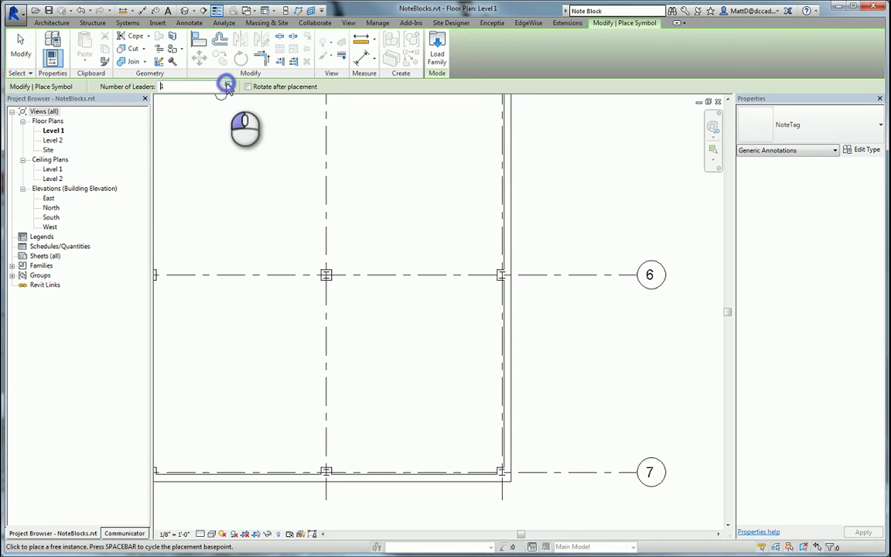
Place the NoteTag above-right of the column and drag its leader end onto the column
click(352, 257)
scroll(332, 263, up, 3)
click(19, 45)
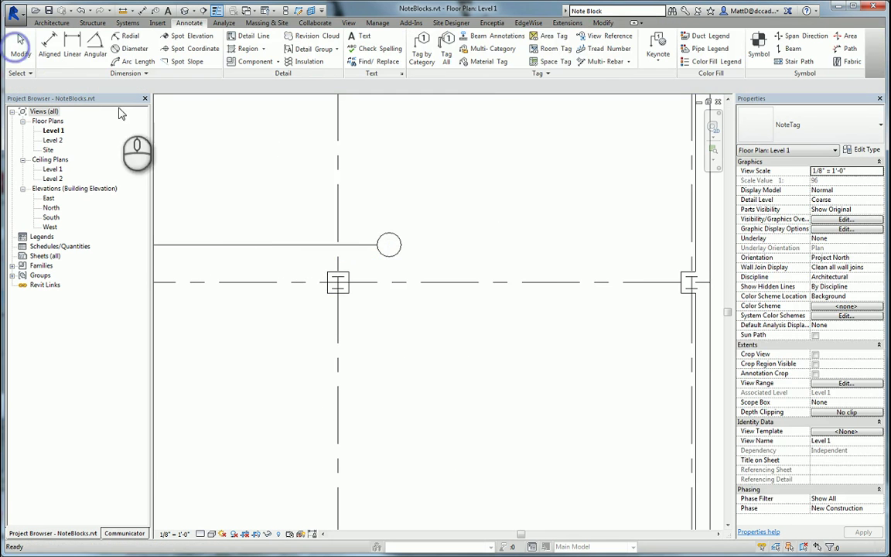
middle_drag(210, 254, 360, 249)
click(359, 239)
mouse_move(418, 238)
mouse_down()
mouse_move(426, 258)
mouse_move(491, 277)
mouse_up()
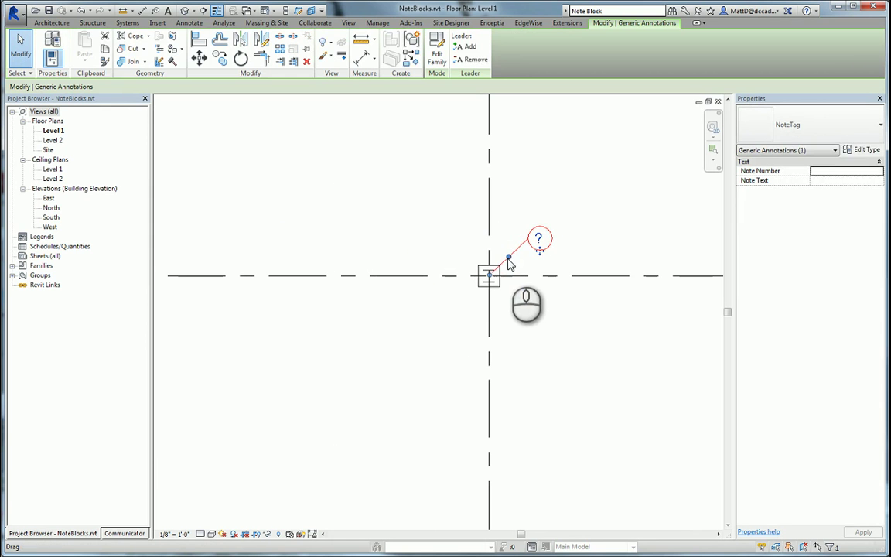
click(589, 261)
scroll(588, 261, up, 3)
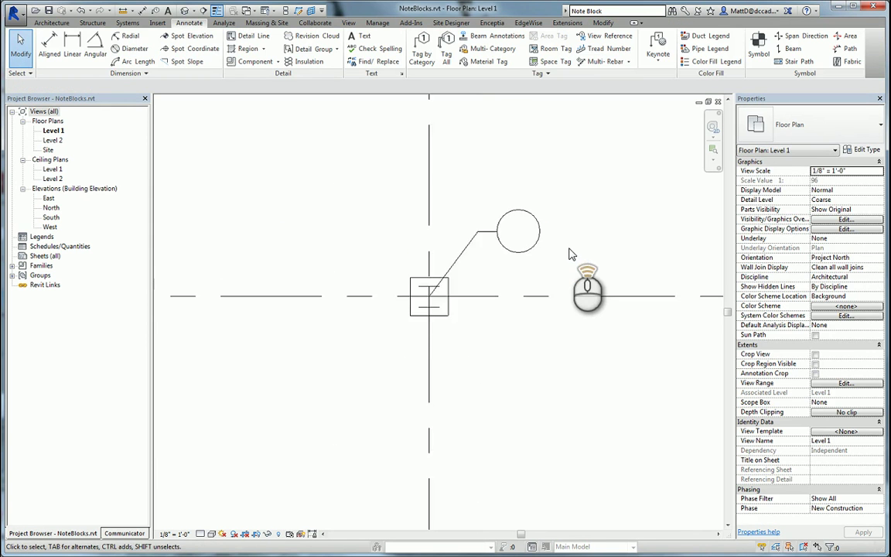
scroll(577, 255, up, 1)
click(464, 263)
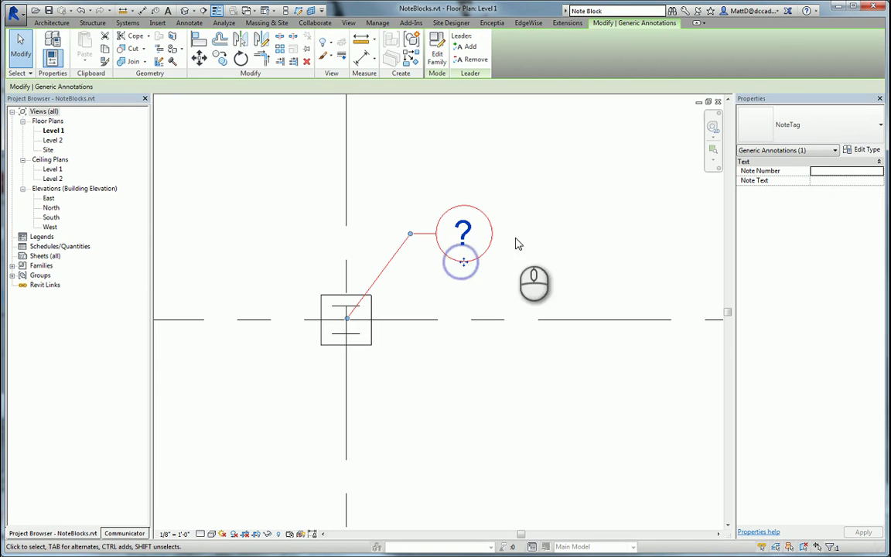
Set Leader Arrowhead to Arrow Filled 15 Degree and give the tag Note Number 1
click(865, 150)
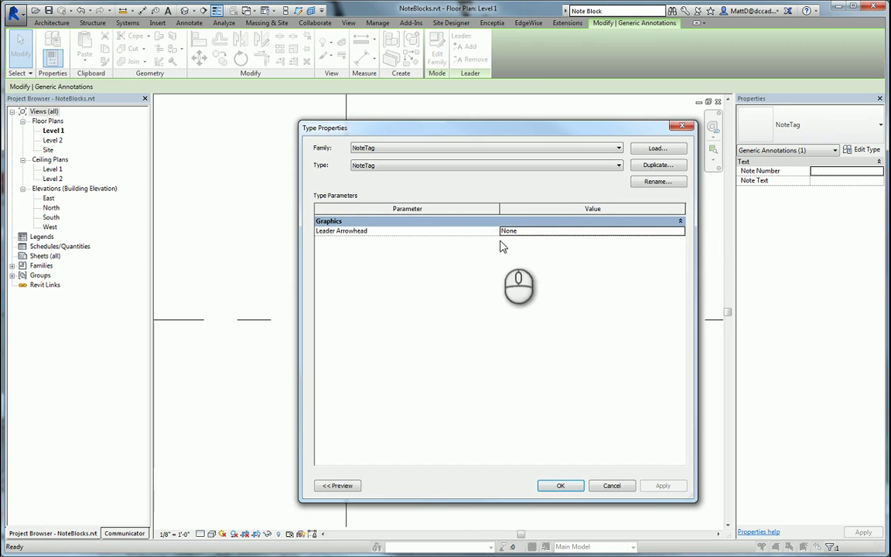
click(526, 232)
click(680, 232)
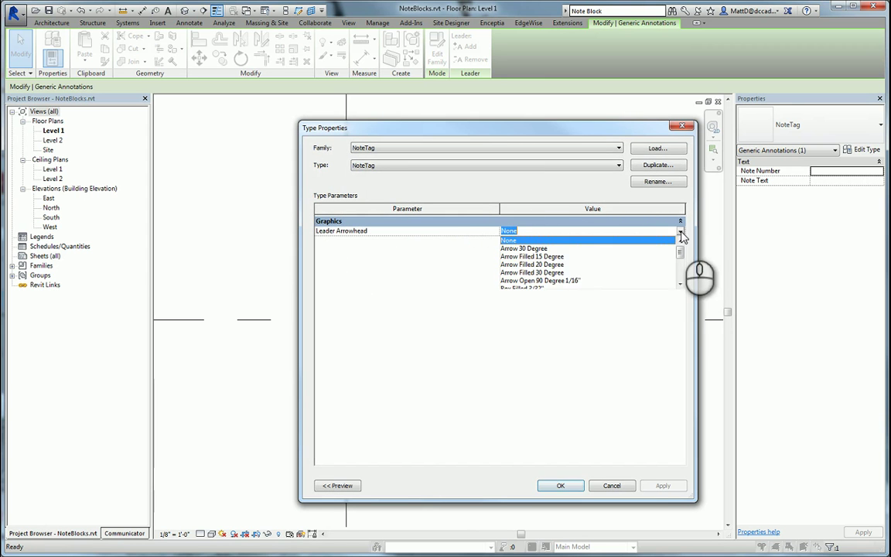
click(553, 257)
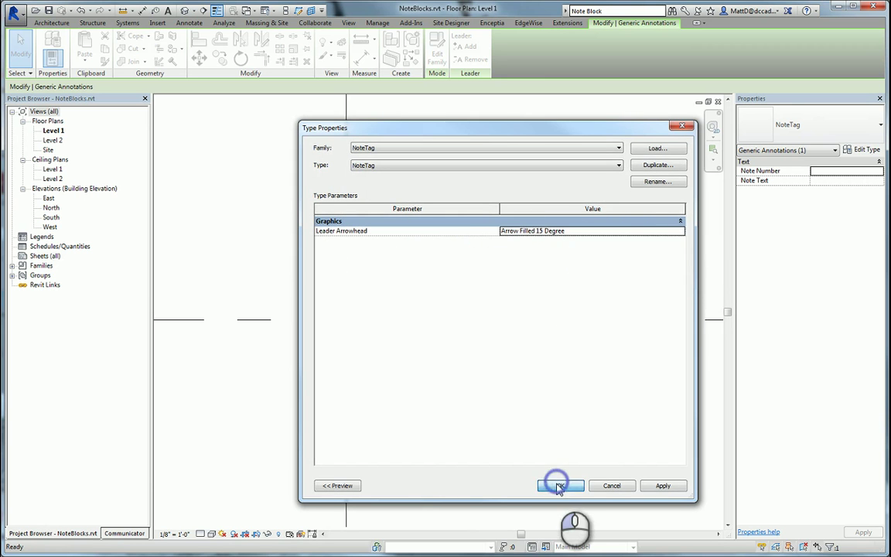
click(559, 486)
click(824, 169)
text(1)
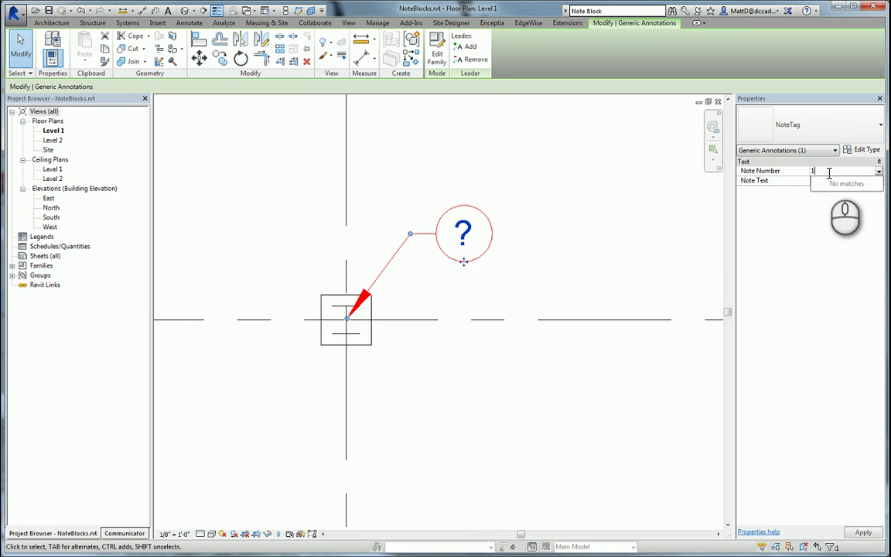
click(832, 189)
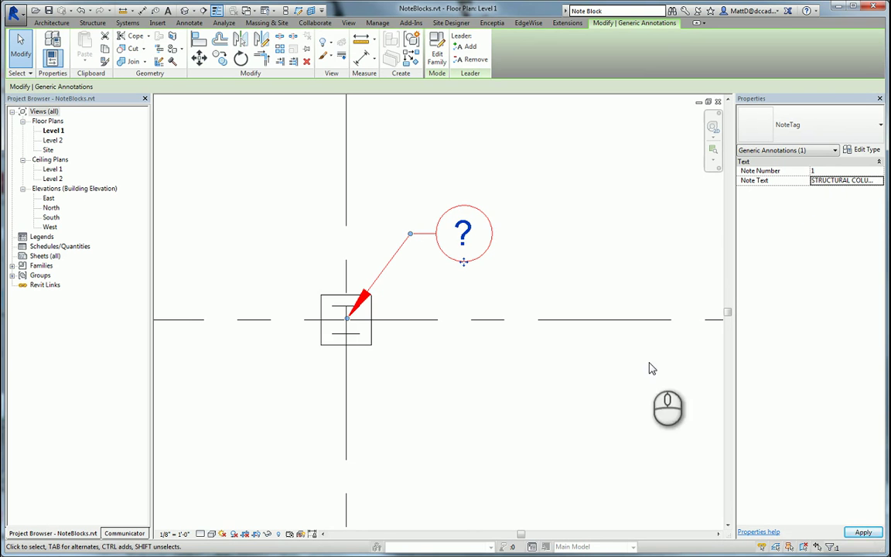
Place a second NoteTag symbol with one leader below the first tag
click(528, 415)
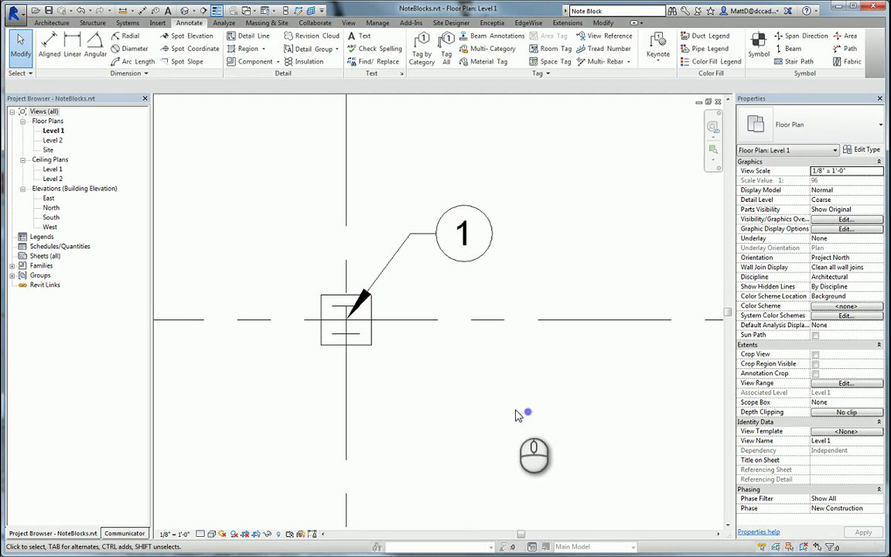
click(773, 39)
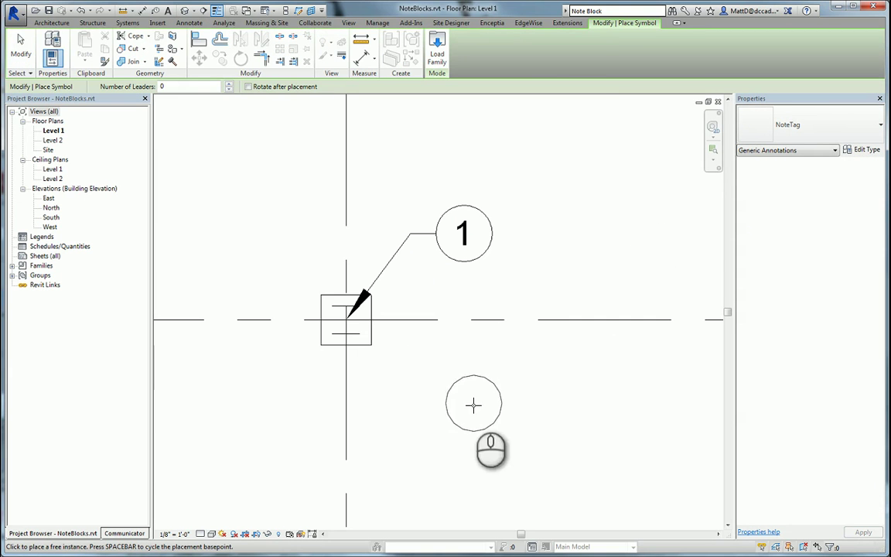
click(229, 84)
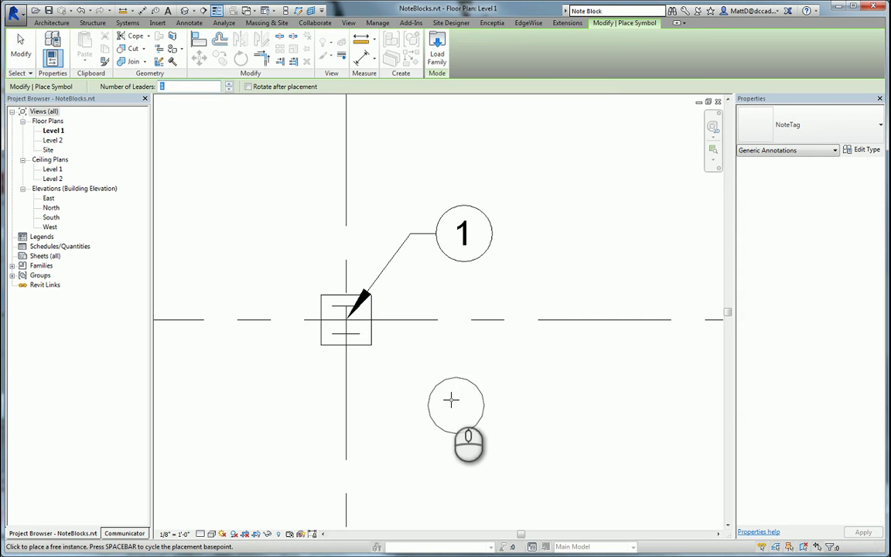
click(462, 412)
middle_drag(337, 427, 445, 395)
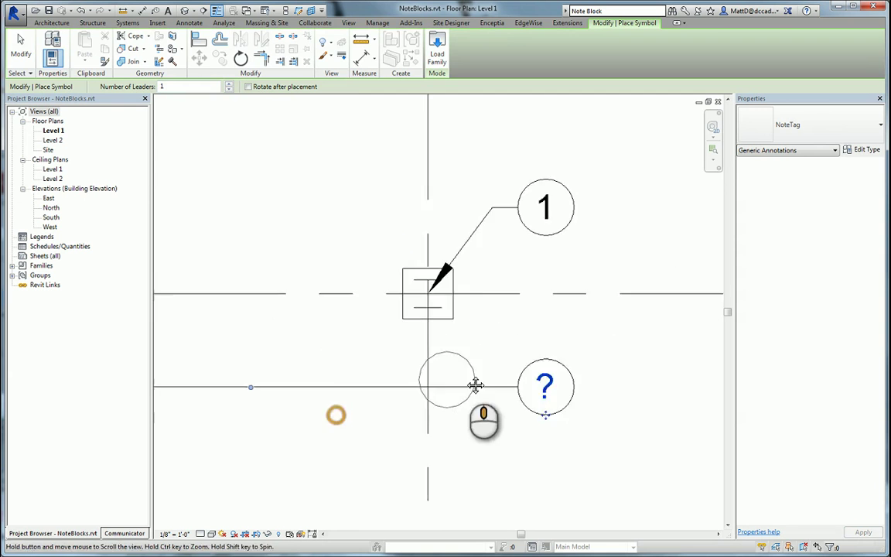
click(21, 47)
Drag the new tag's leader arrow to the column's bottom edge and adjust its elbow
middle_drag(369, 334, 454, 322)
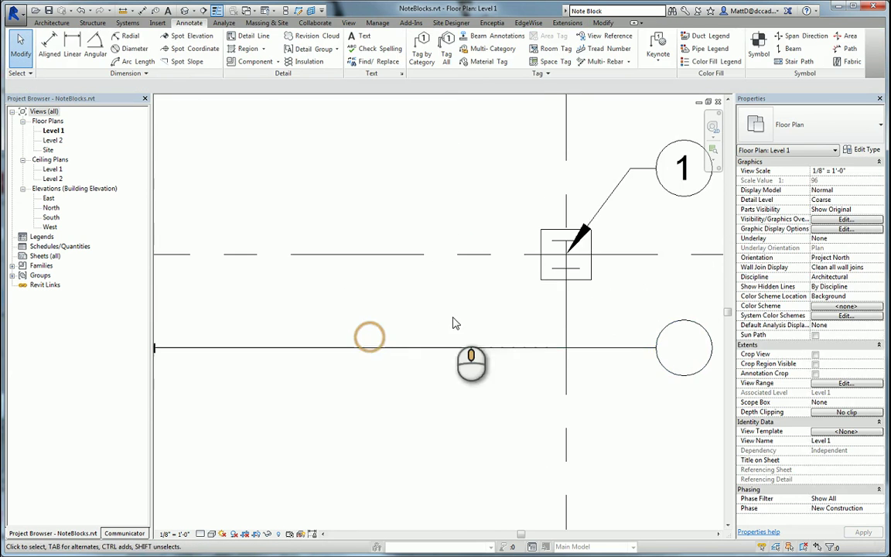
click(398, 350)
middle_drag(342, 364, 424, 369)
drag(200, 344, 638, 275)
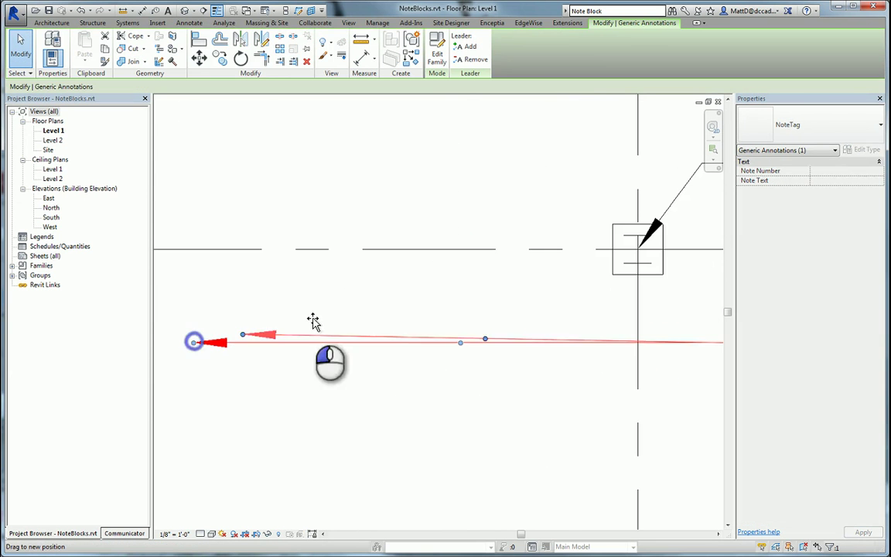
middle_drag(639, 334, 509, 317)
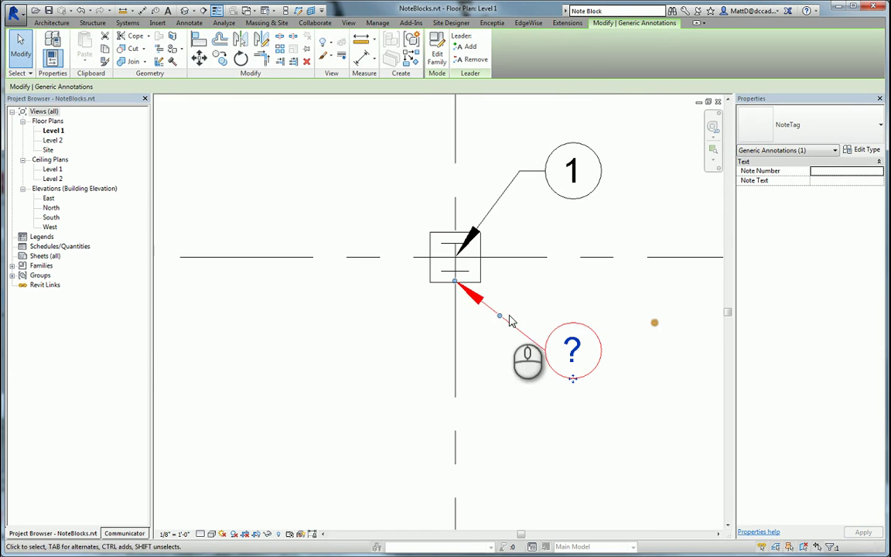
drag(500, 316, 510, 352)
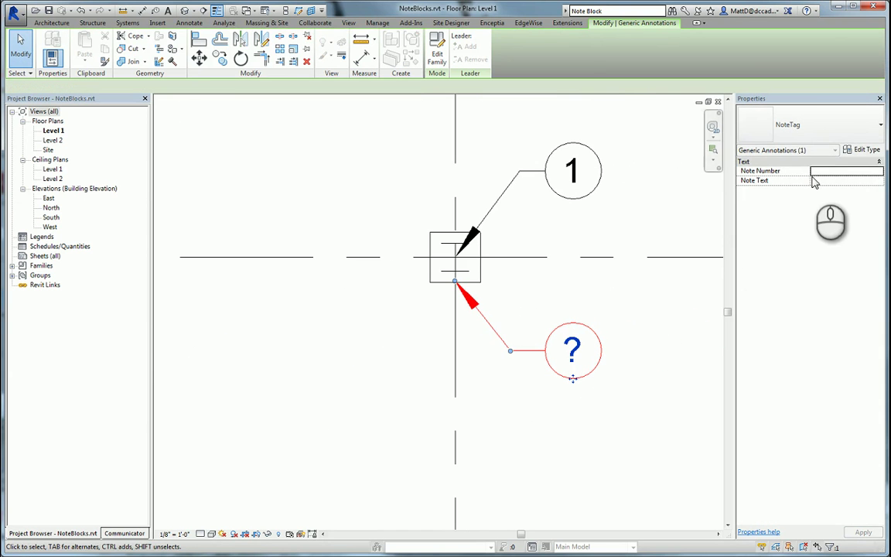
Set the second tag's Note Number to 2 and enter the column enclosure furring note text
click(824, 175)
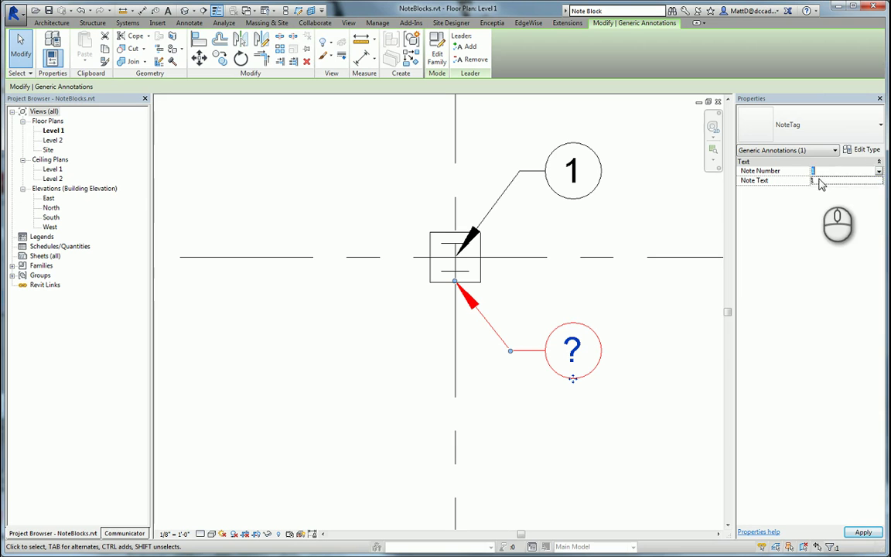
click(818, 179)
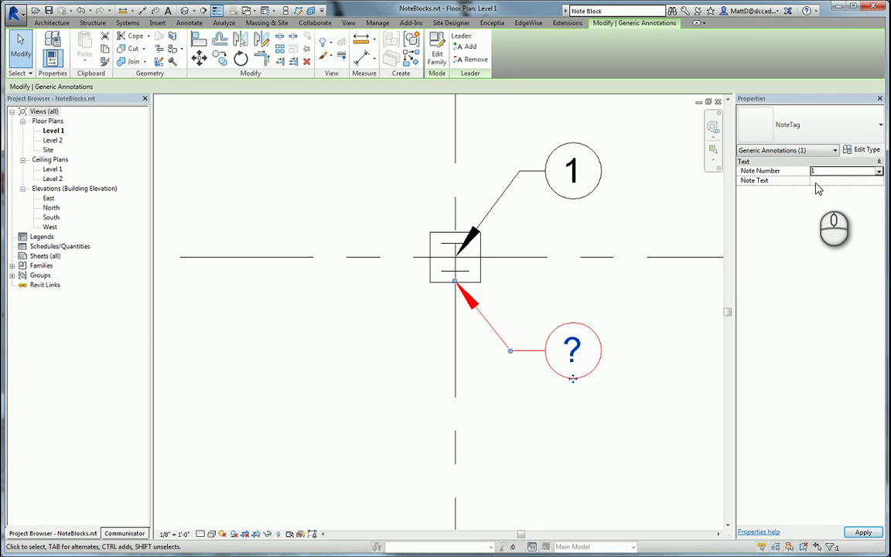
click(860, 172)
text(2)
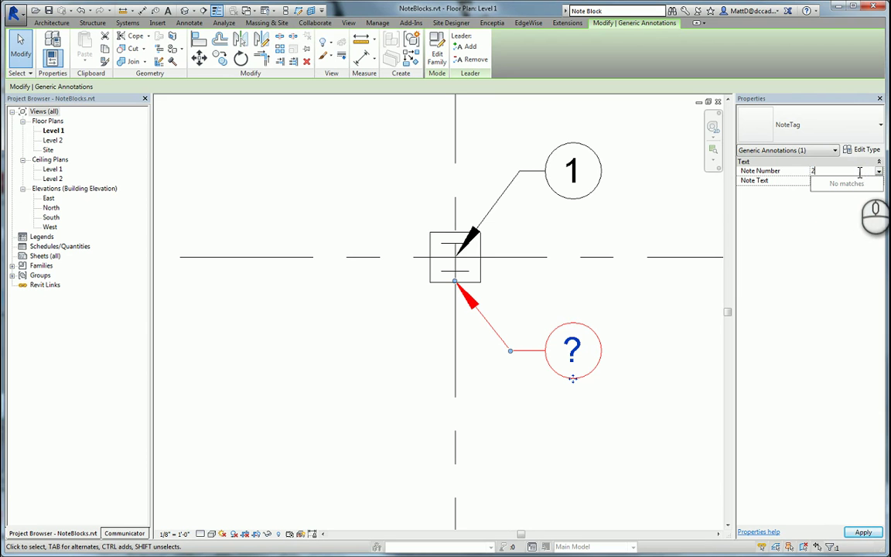
click(835, 219)
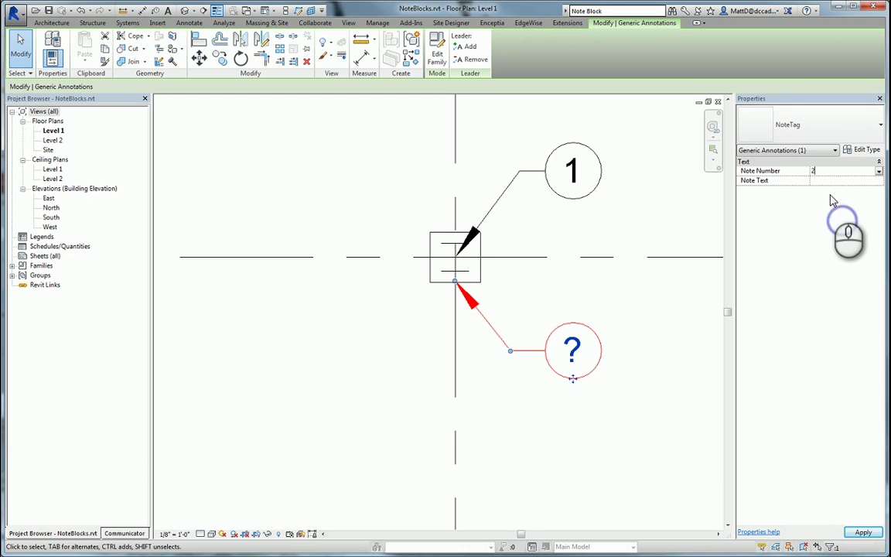
click(832, 182)
text(COLUMN E)
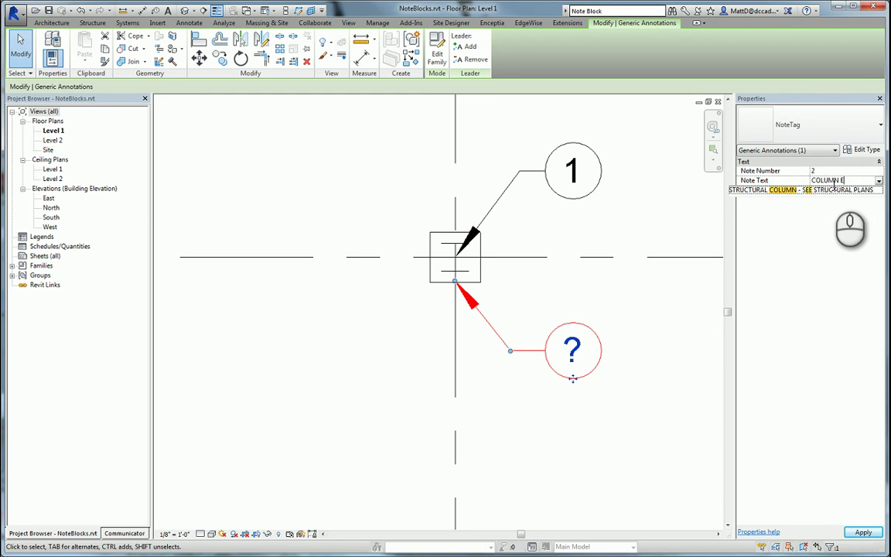
text(NCL)
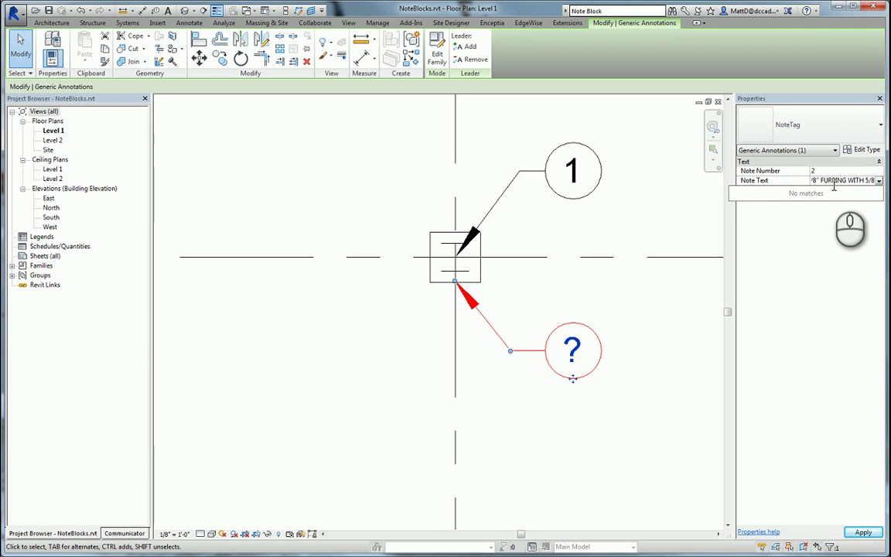
text(" GWB)
click(844, 282)
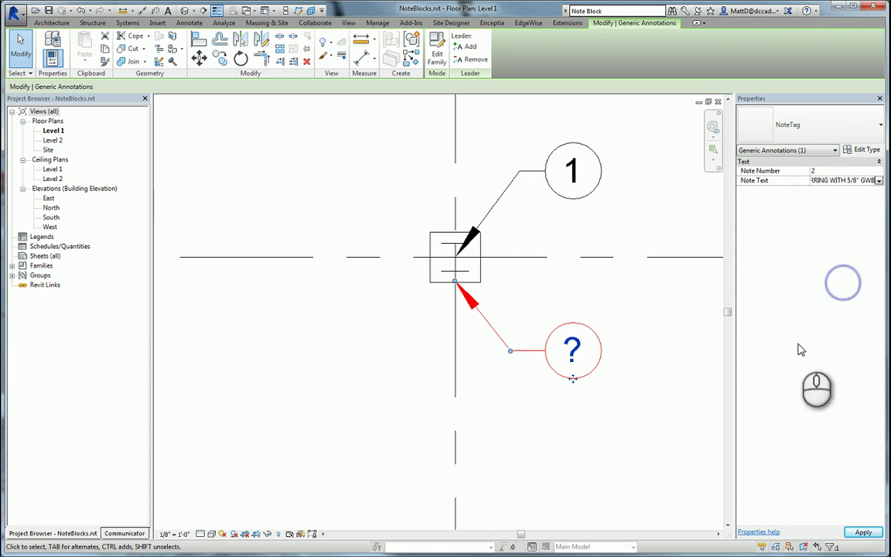
Copy note tags 1 and 2 from the right grid line to the left grid intersection
click(640, 322)
scroll(646, 325, down, 1)
scroll(646, 325, down, 2)
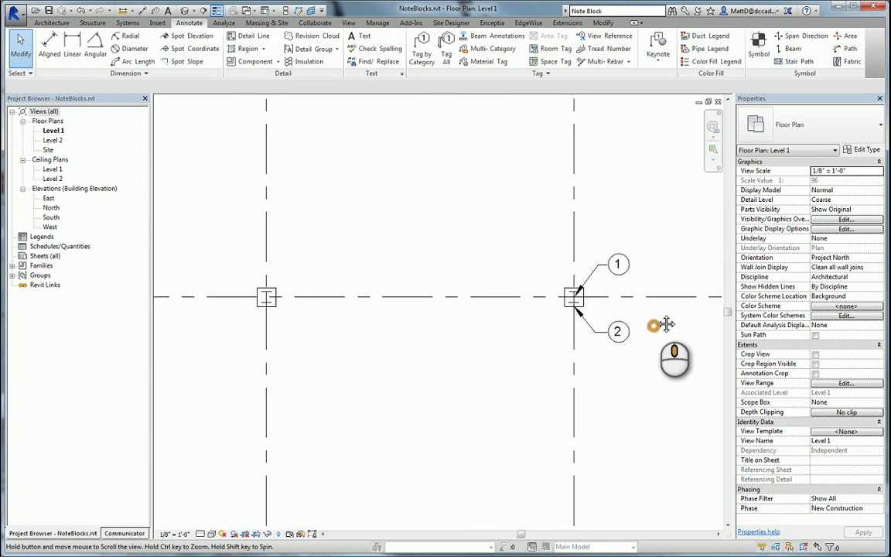
middle_drag(645, 253, 639, 188)
click(611, 206)
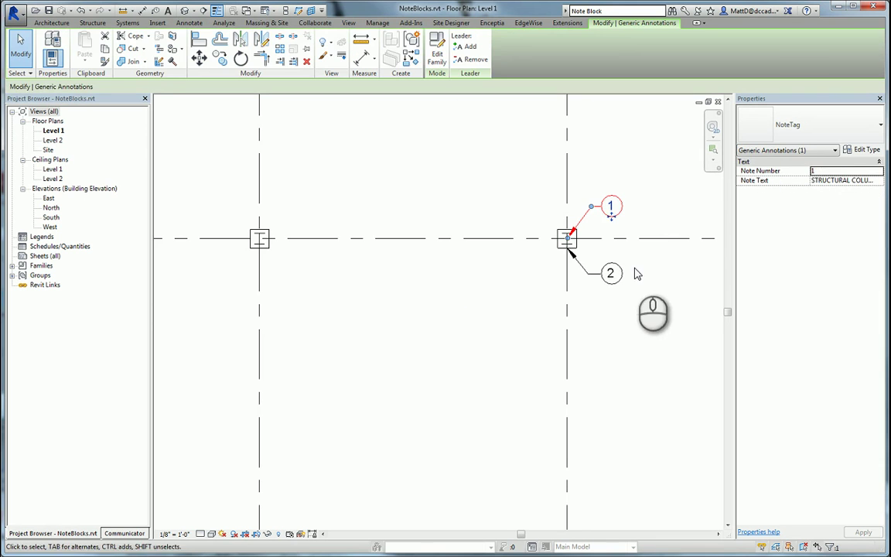
ctrl+click(616, 274)
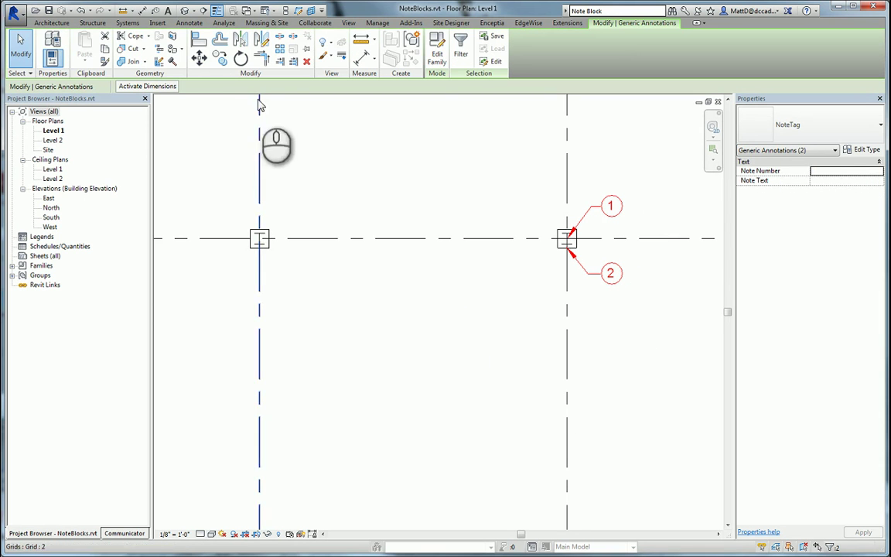
click(220, 58)
click(567, 375)
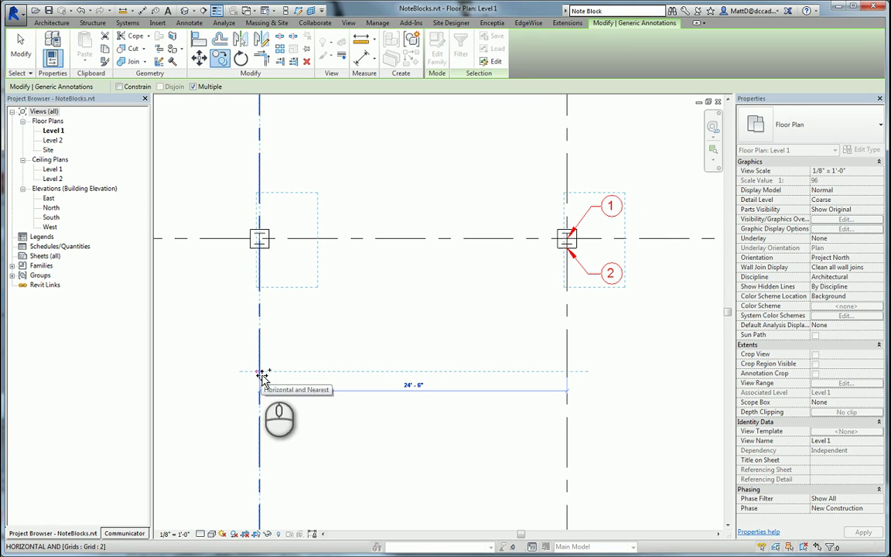
click(263, 376)
click(20, 46)
scroll(388, 299, down, 2)
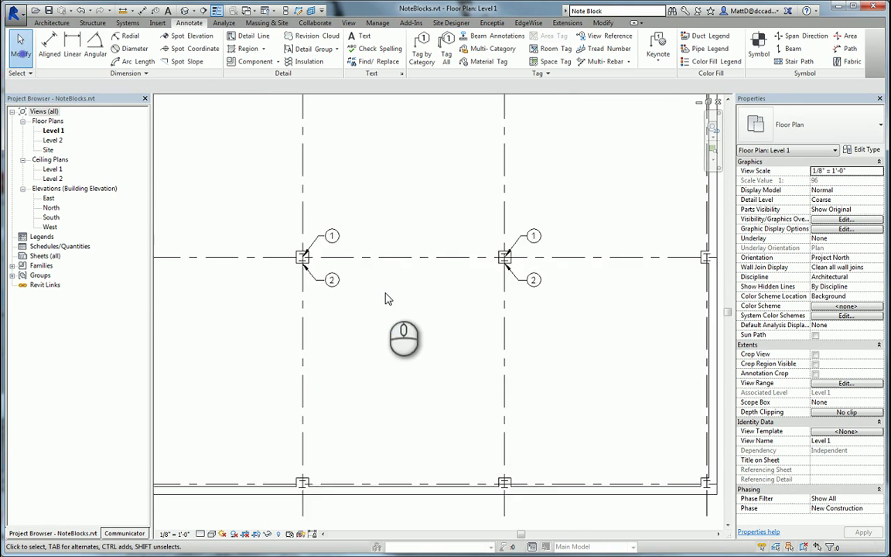
scroll(388, 299, down, 2)
scroll(386, 305, down, 1)
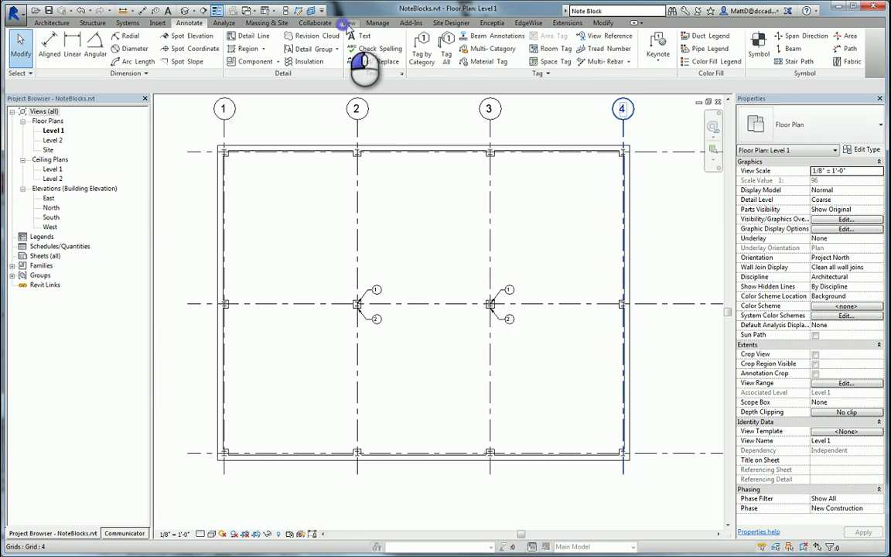
Create a Note Block schedule from the NoteTag family, named NOTES
click(348, 23)
click(588, 36)
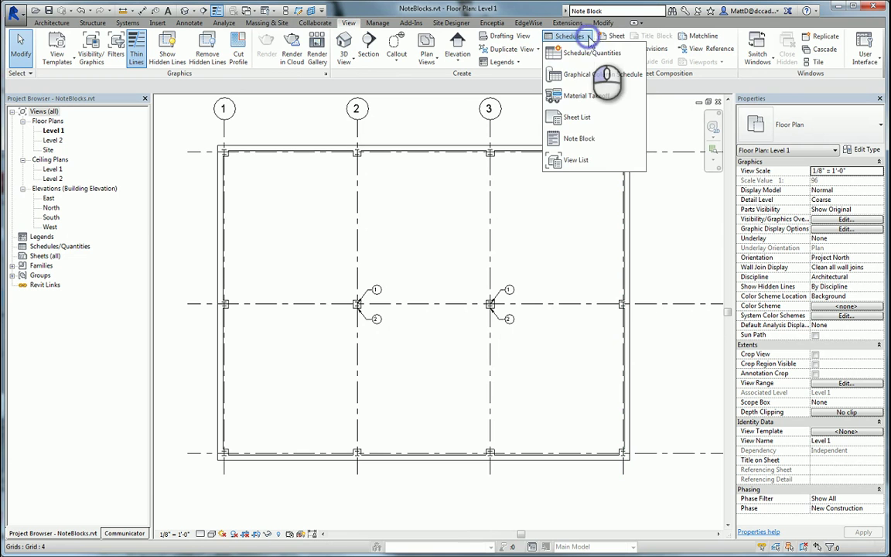
click(579, 143)
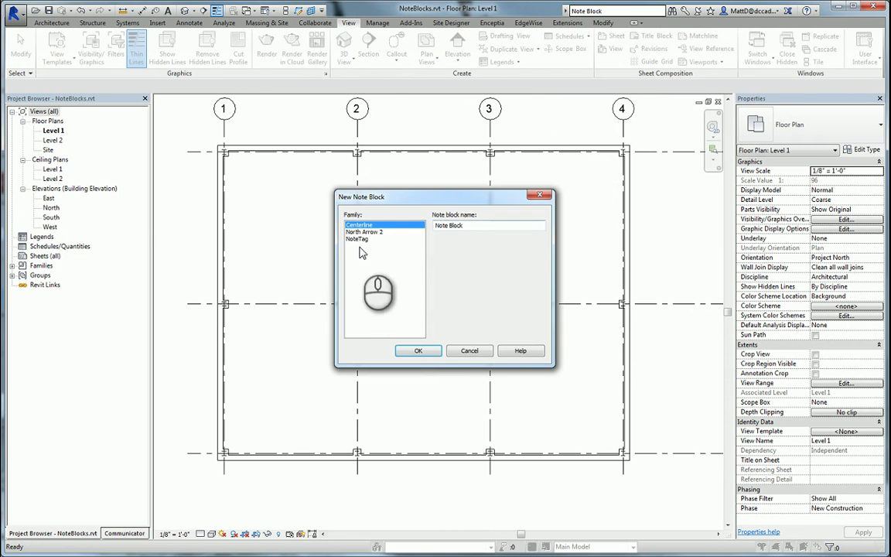
click(357, 239)
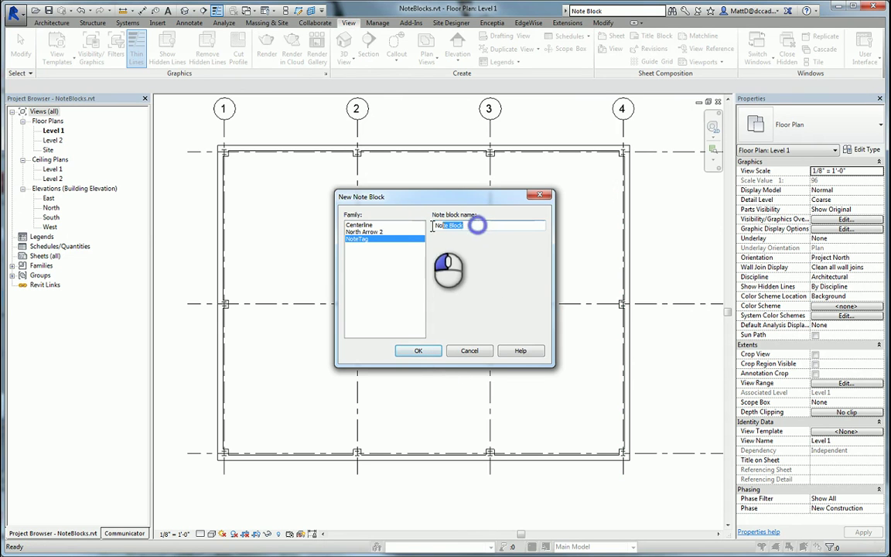
drag(450, 225, 417, 234)
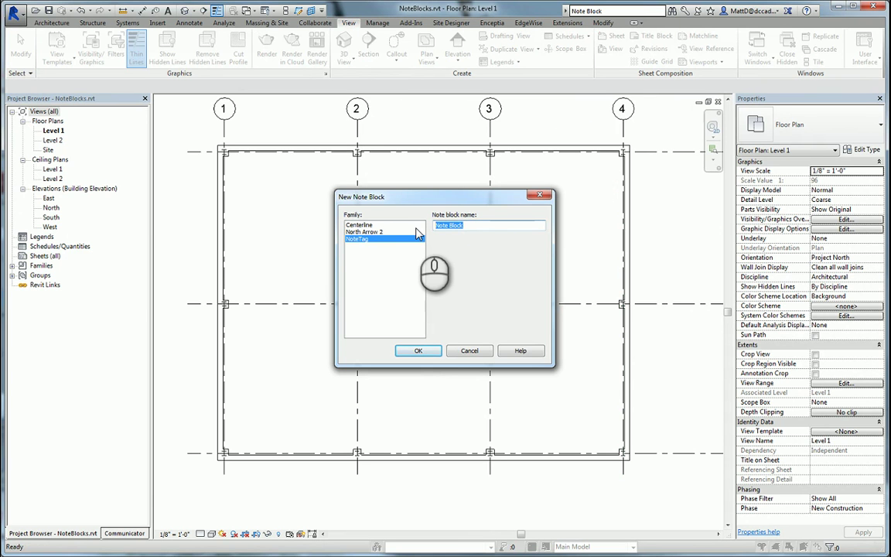
text(sno)
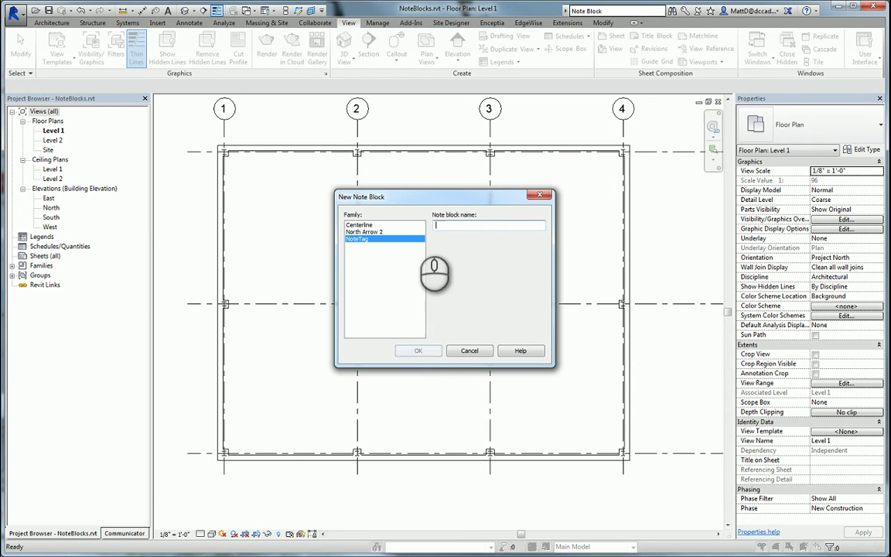
text(S)
click(418, 351)
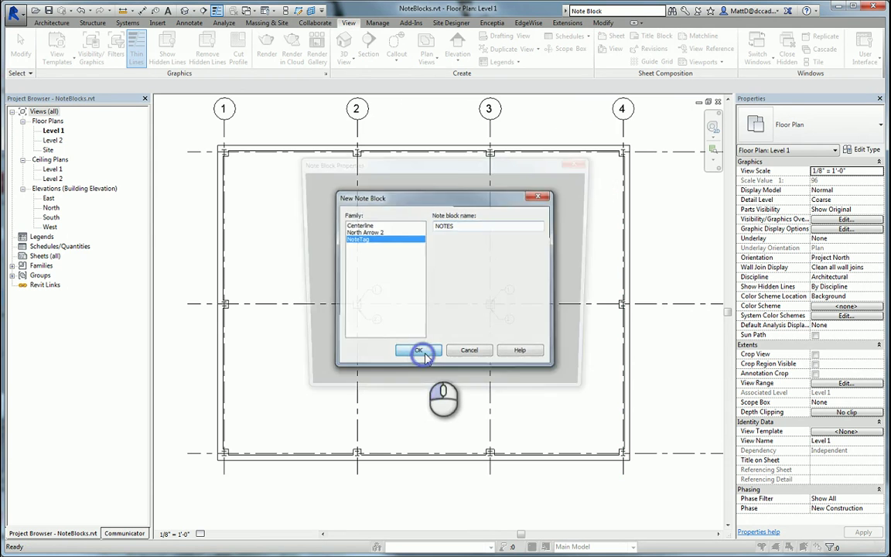
Add the Note Number and Note Text fields to the NOTES note block
click(329, 212)
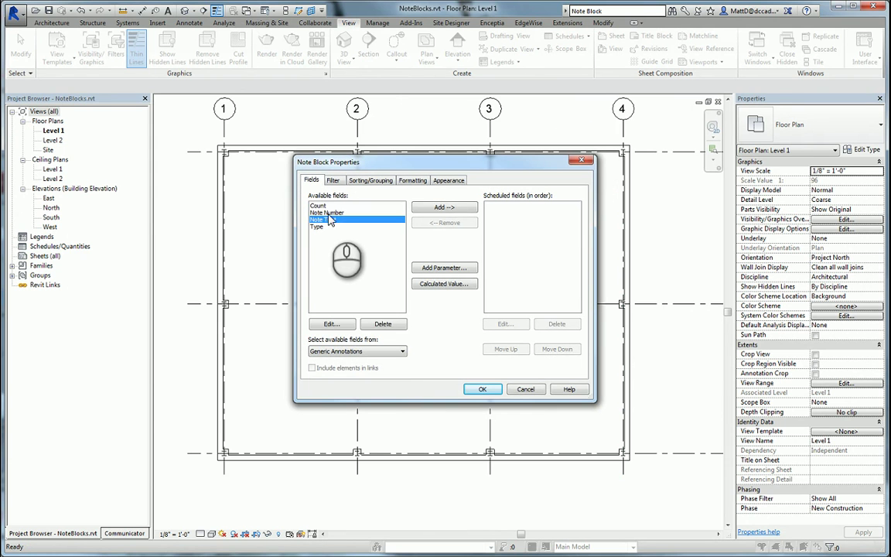
shift+click(356, 219)
click(444, 207)
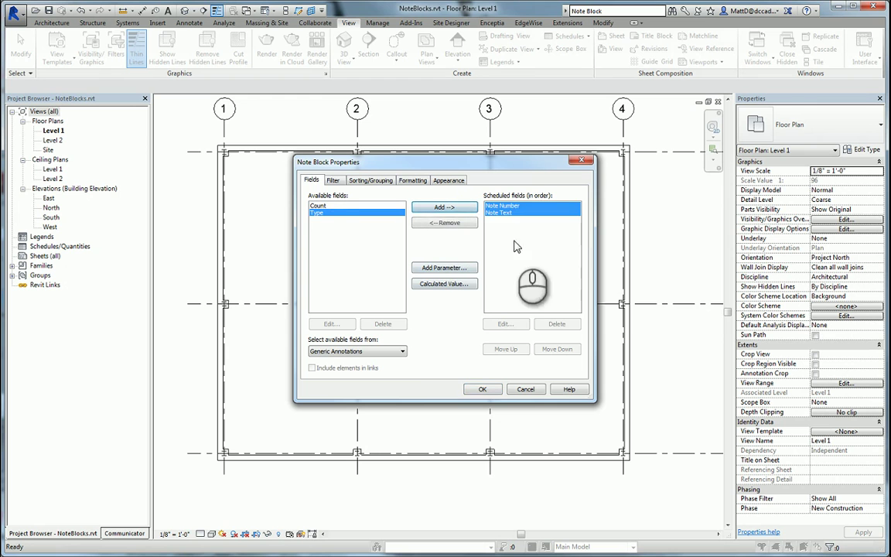
click(505, 207)
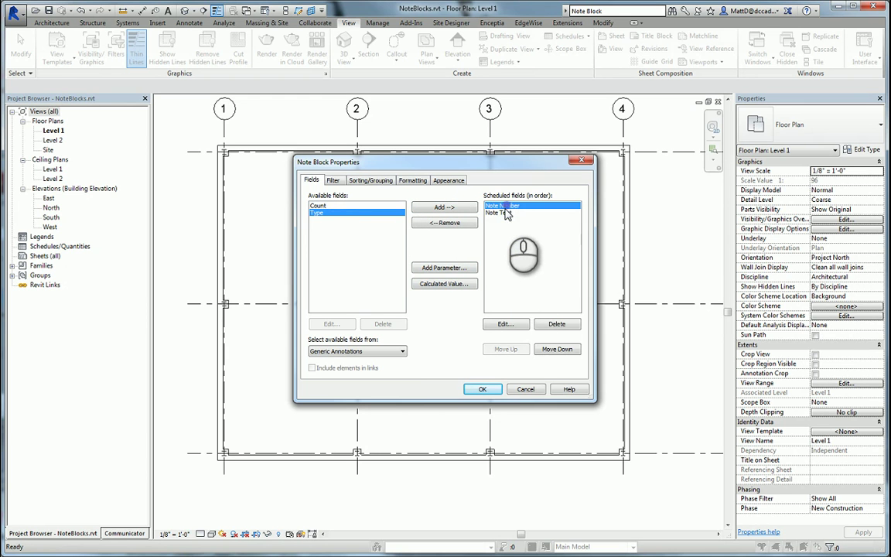
click(507, 213)
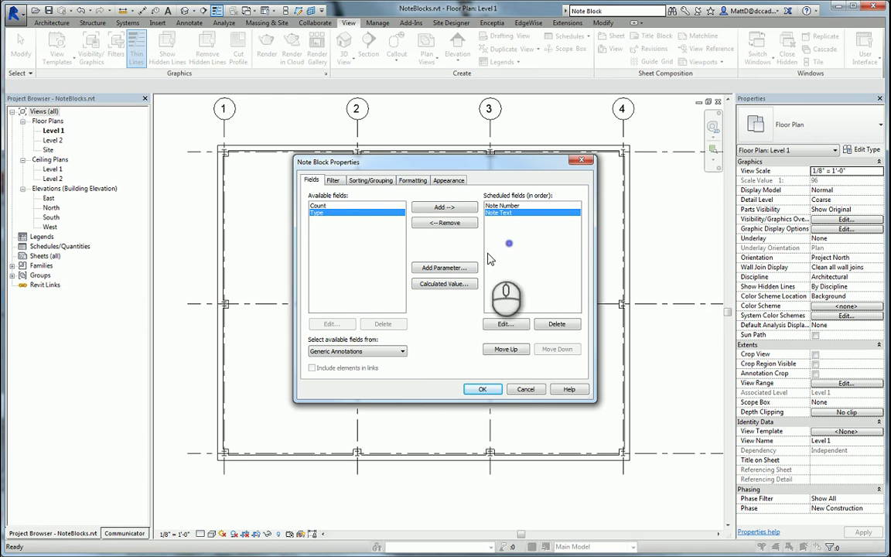
Sort the note block by Note Number
click(372, 181)
click(379, 198)
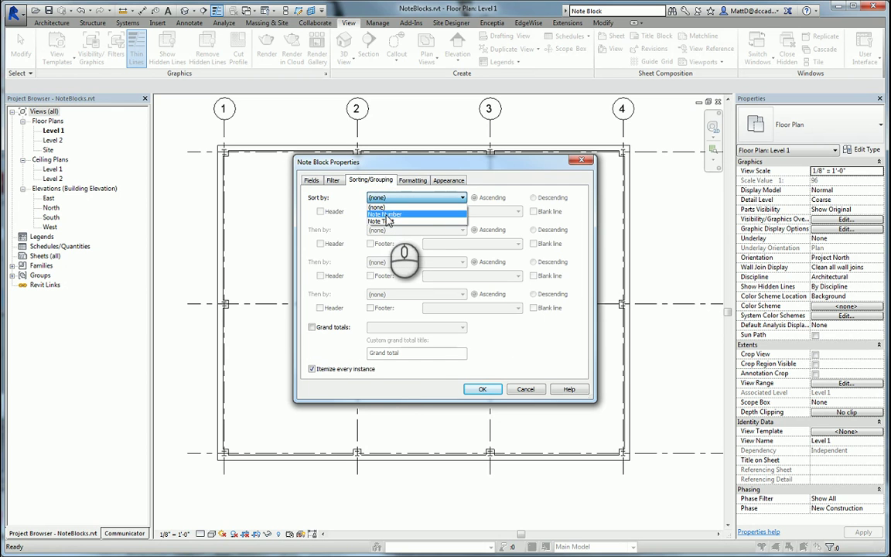
click(385, 215)
Rename the column headings to NO. and NOTE and accept the settings
click(413, 179)
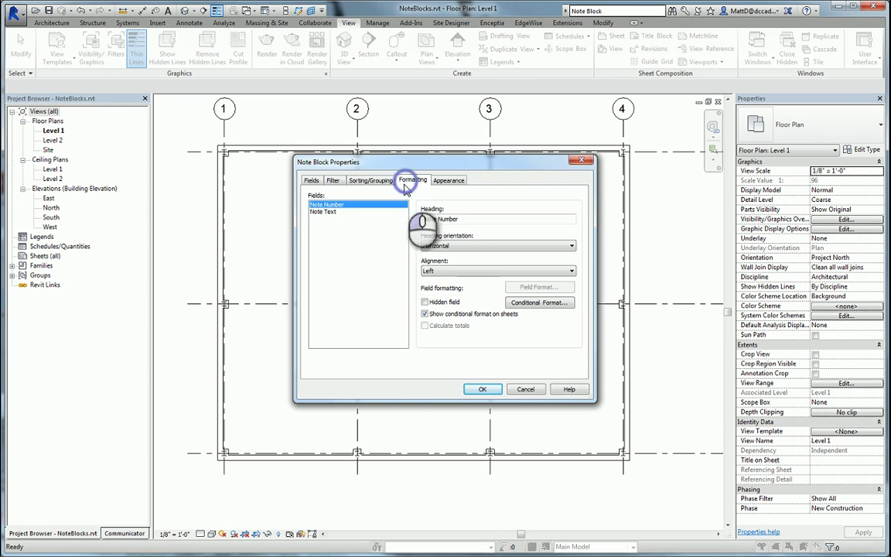
drag(465, 218, 413, 223)
text(NO:)
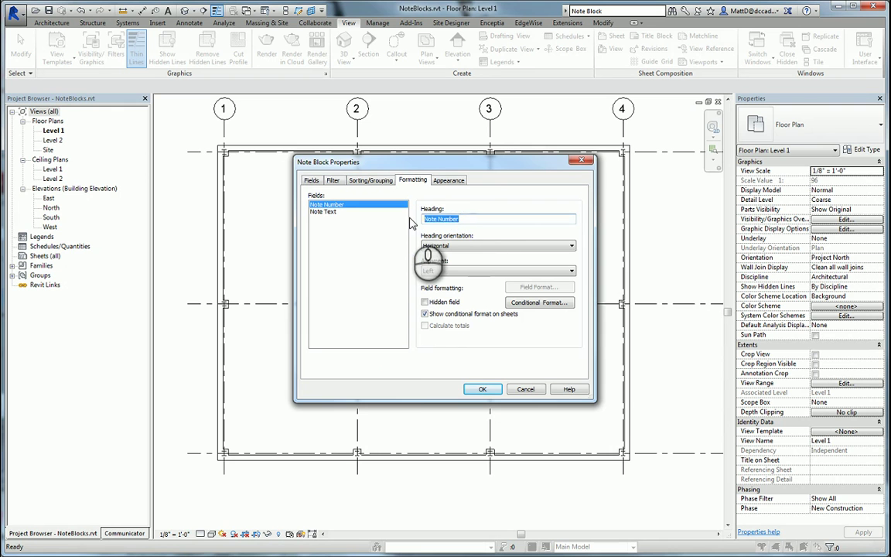
click(322, 211)
drag(461, 219, 384, 220)
text(TE)
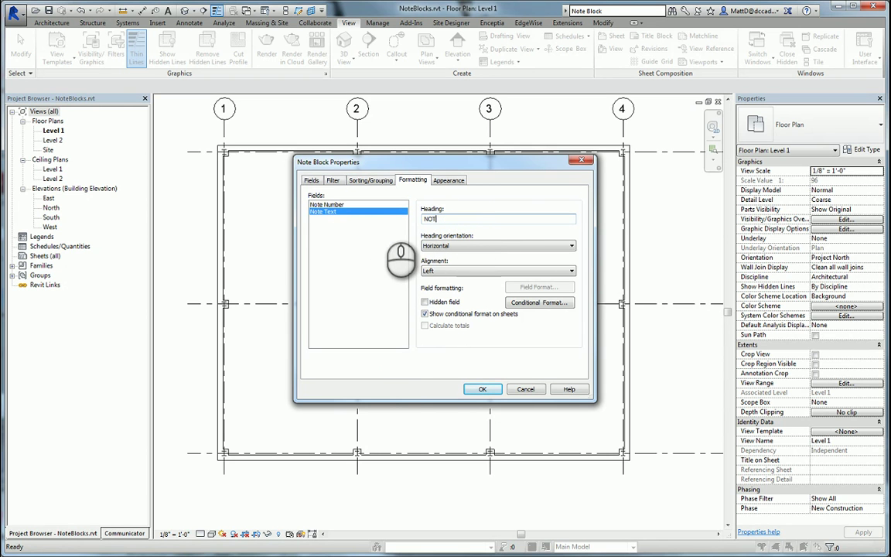
click(486, 393)
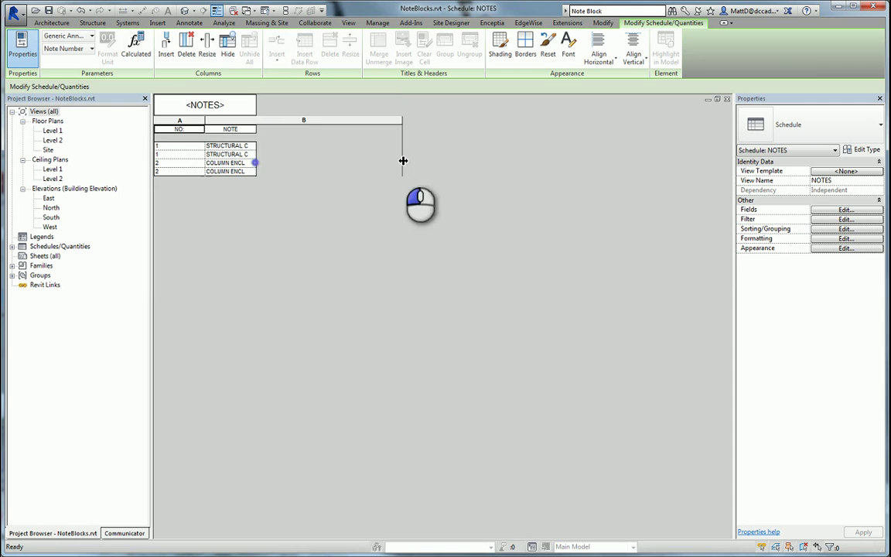
Widen the NOTE column in the NOTES schedule to fit the full note text
drag(256, 163, 402, 163)
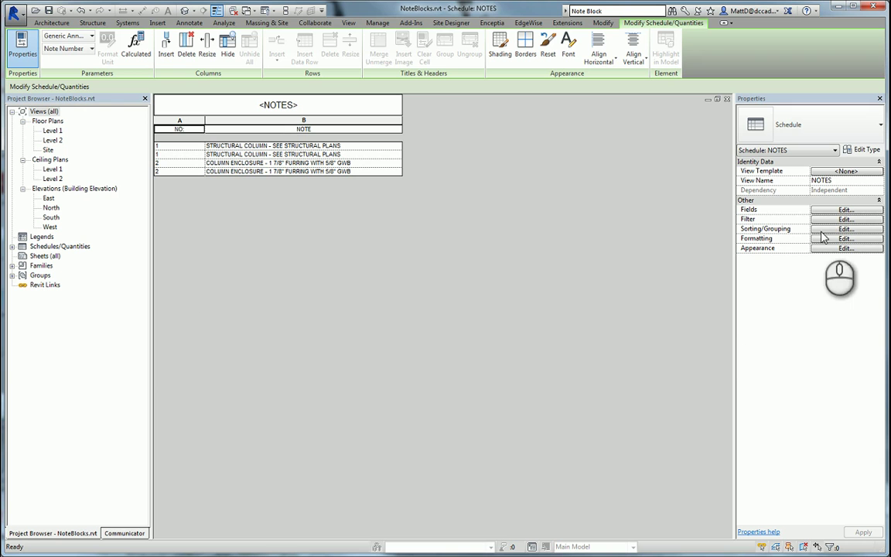
Turn off Itemize every instance in the NOTES schedule's Sorting/Grouping settings
click(825, 230)
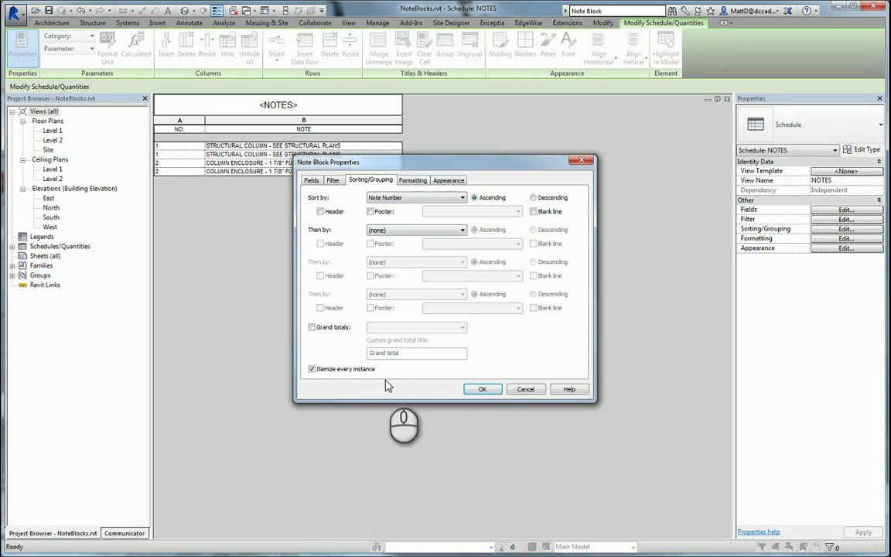
click(312, 370)
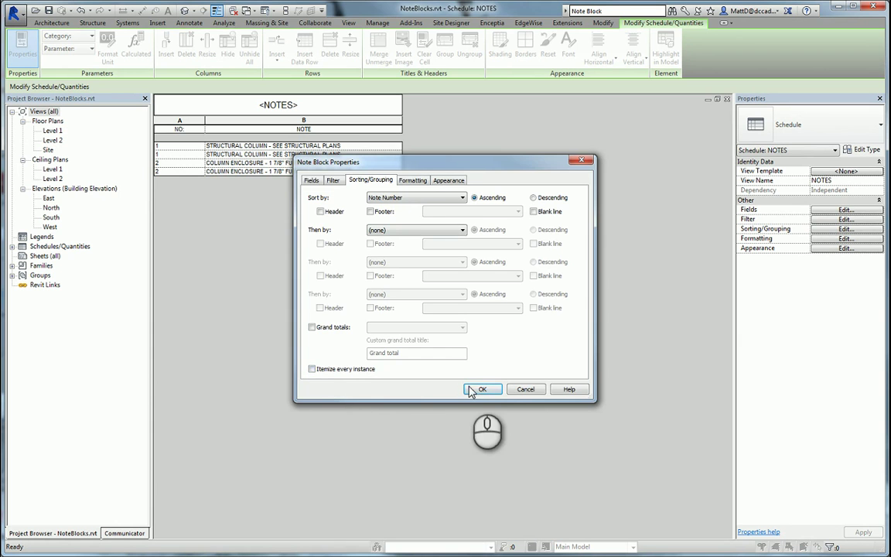
click(482, 389)
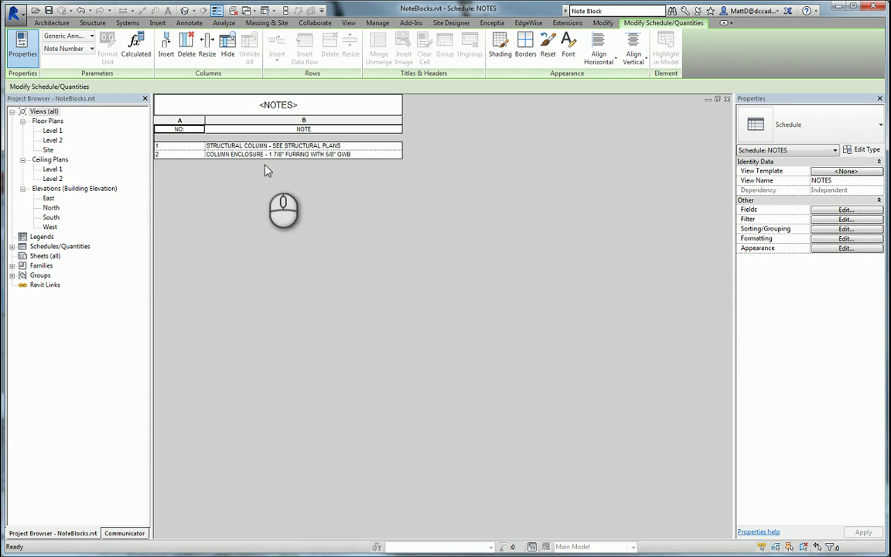
click(166, 154)
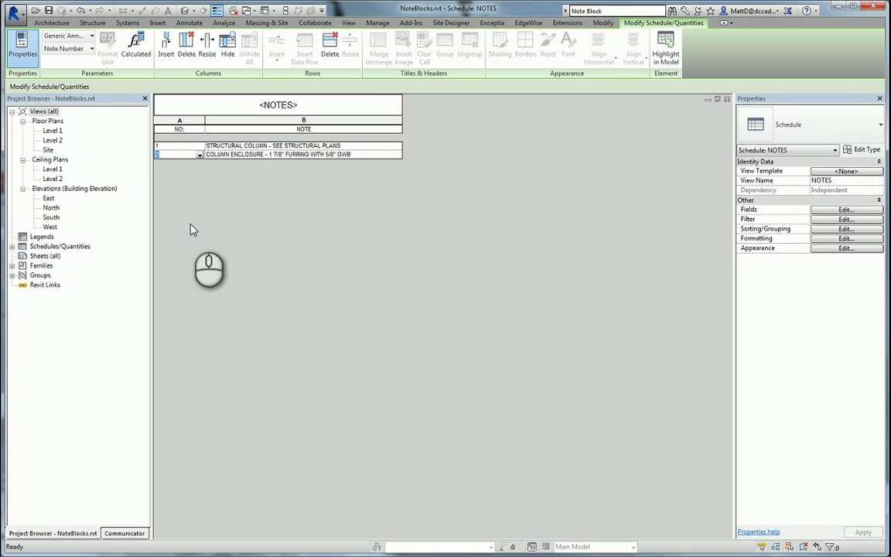
click(169, 147)
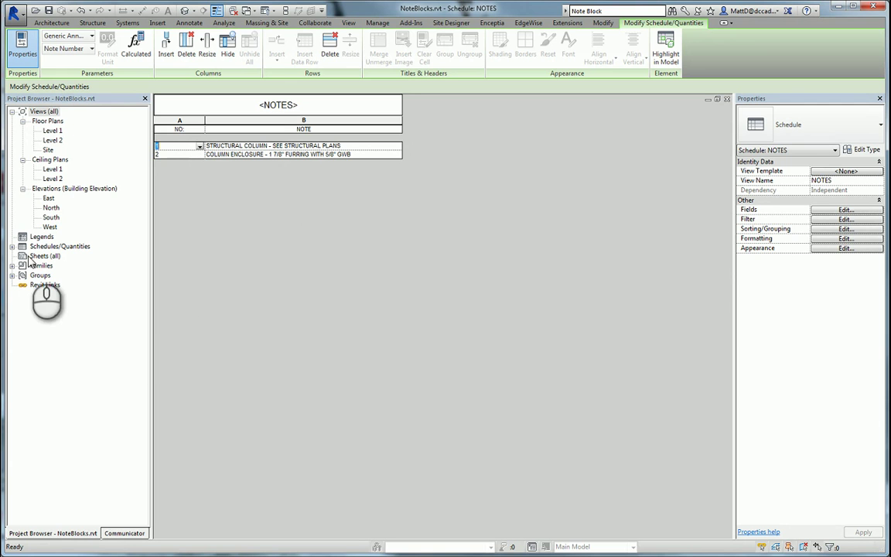